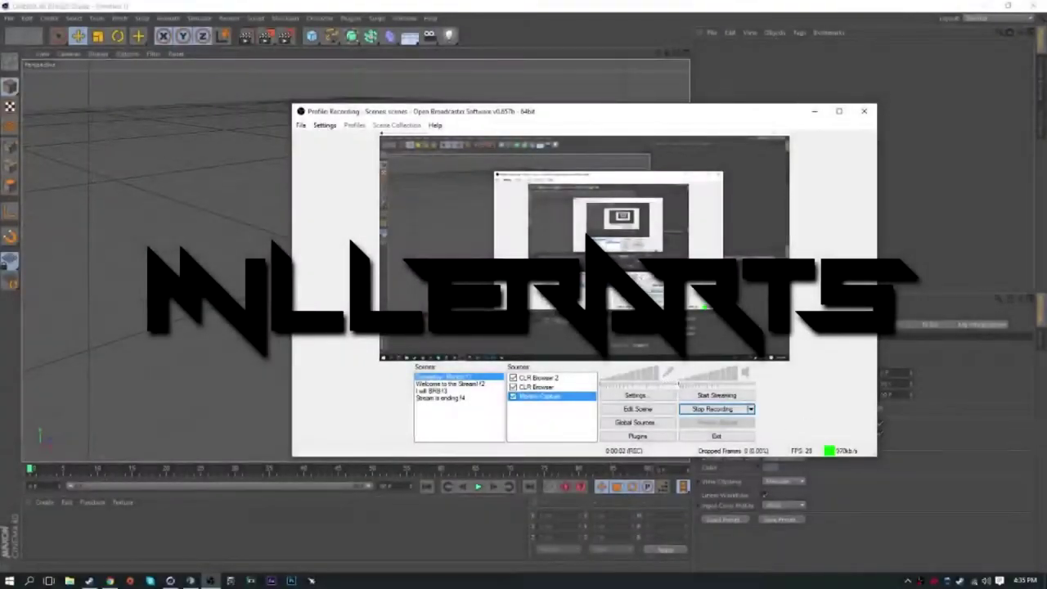
- Start a new scene with a 1000 × 1000 cm, 40 × 40-segment plane, made editable
click(8, 17)
click(8, 17)
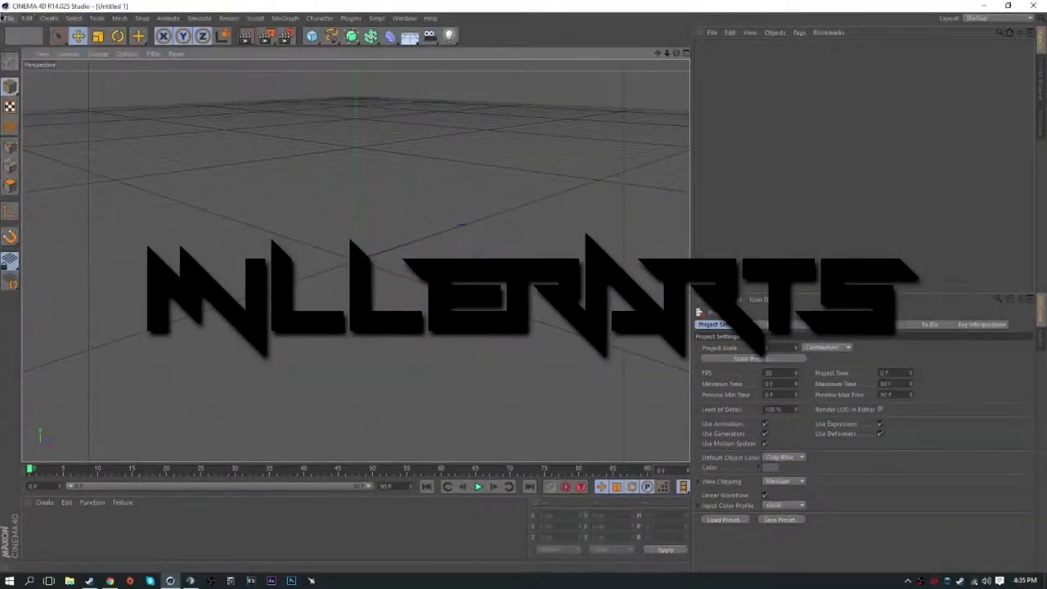
drag(312, 36, 417, 71)
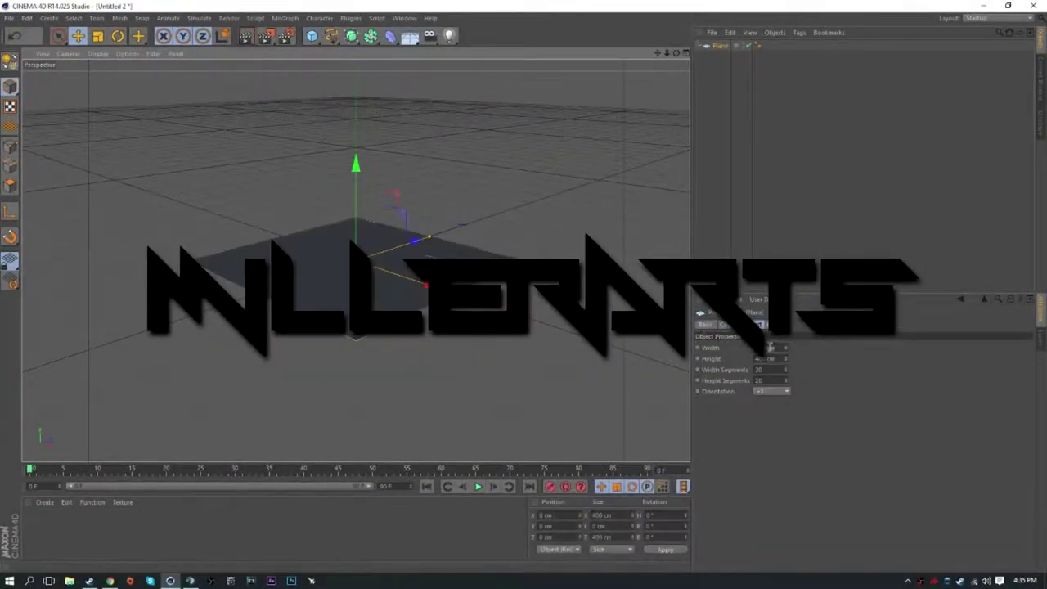
text(1000)
key(Tab)
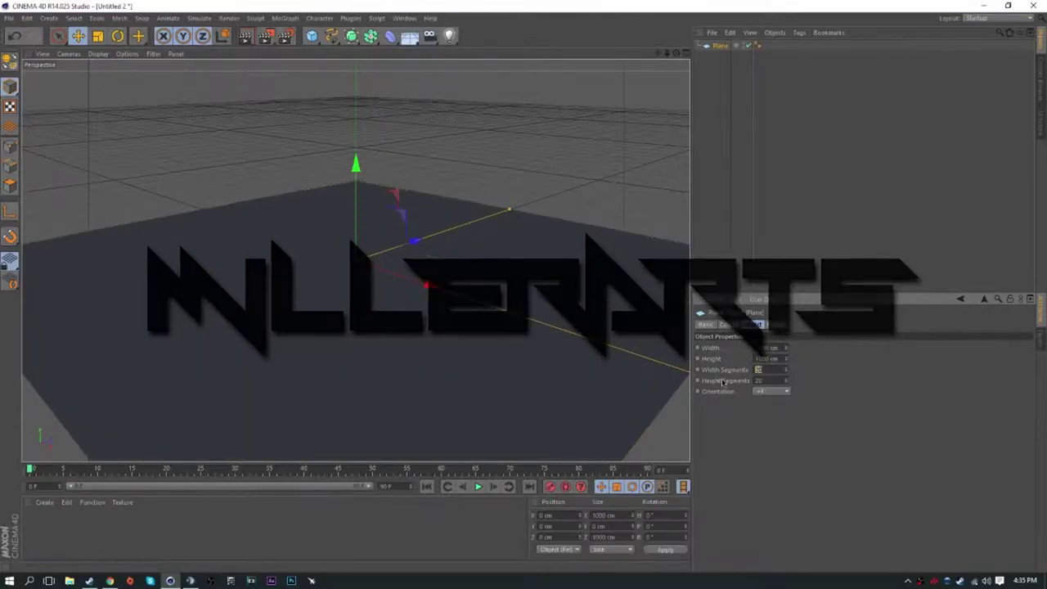
text(40)
click(757, 56)
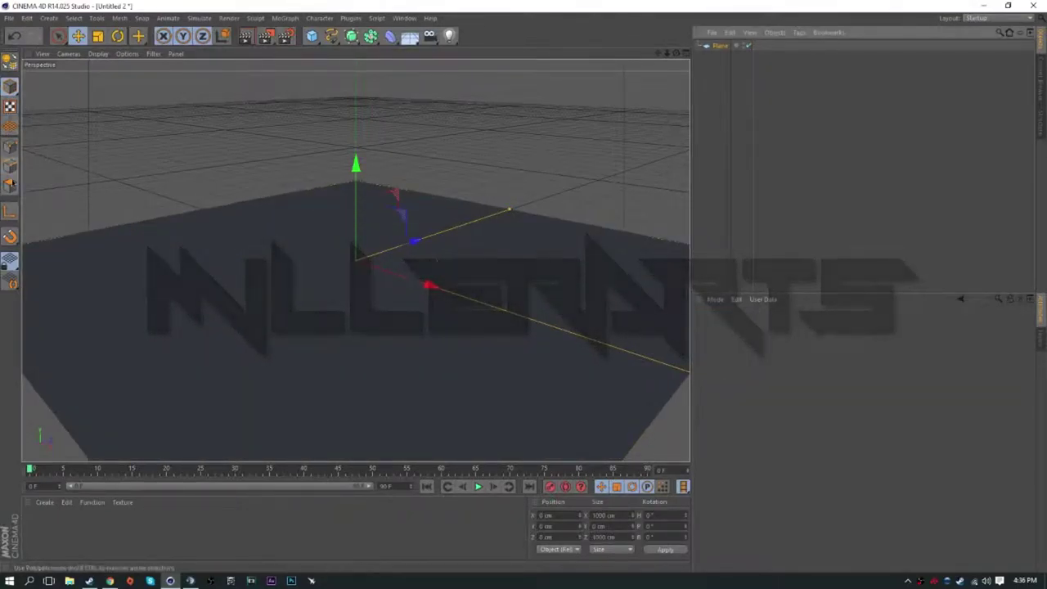
click(437, 260)
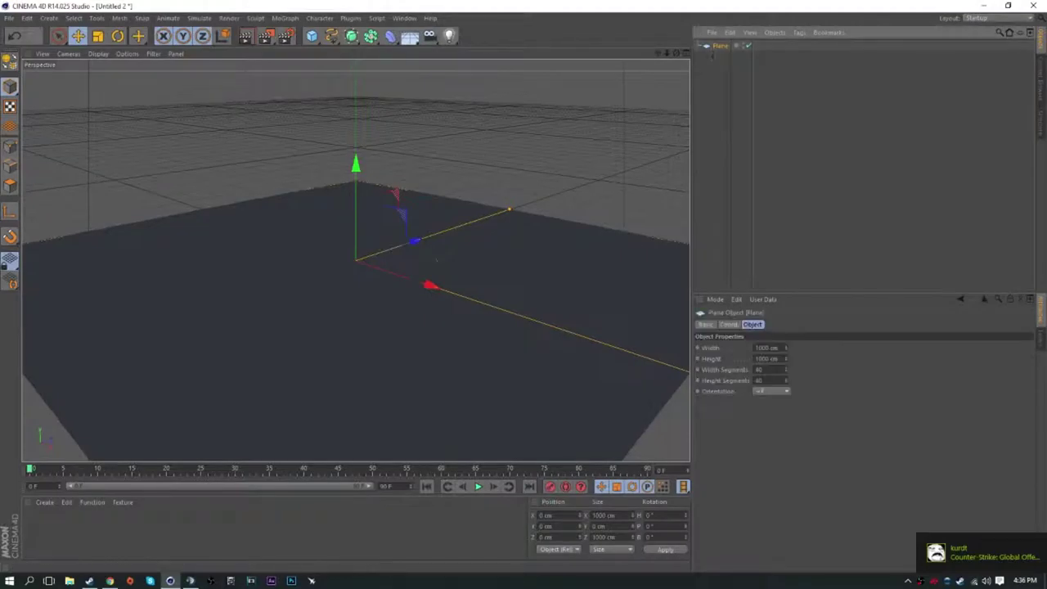
key(c)
- Switch to the sculpting Brush with Constant falloff and Surface mode
click(728, 324)
click(705, 324)
right_click(397, 253)
click(426, 200)
click(765, 348)
click(746, 359)
click(824, 348)
click(819, 381)
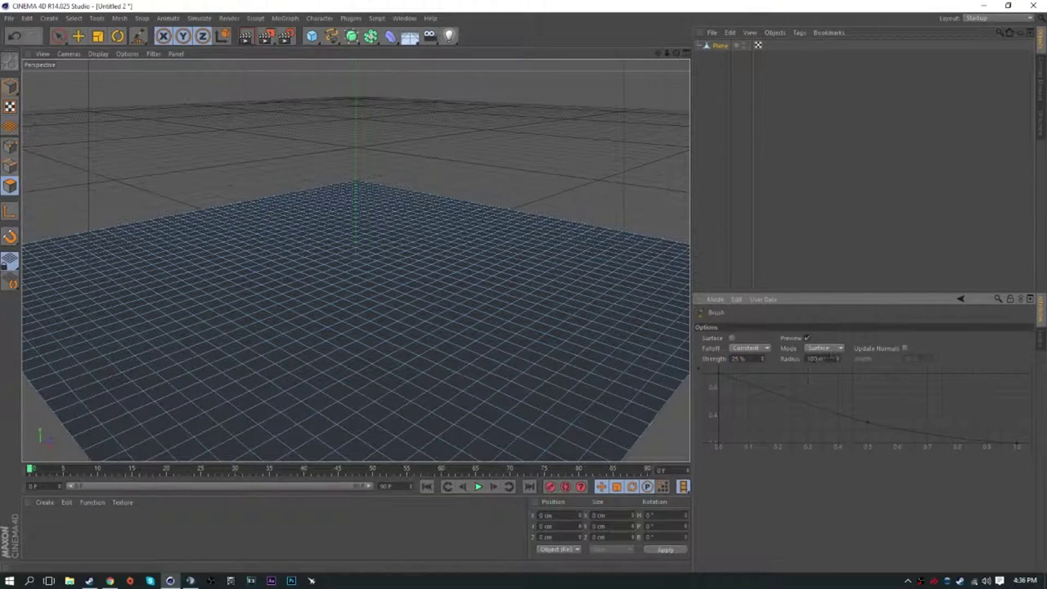
- Sculpt jagged mountains along the back, right and front edges, with a tall back-centre peak
drag(680, 56, 142, 246)
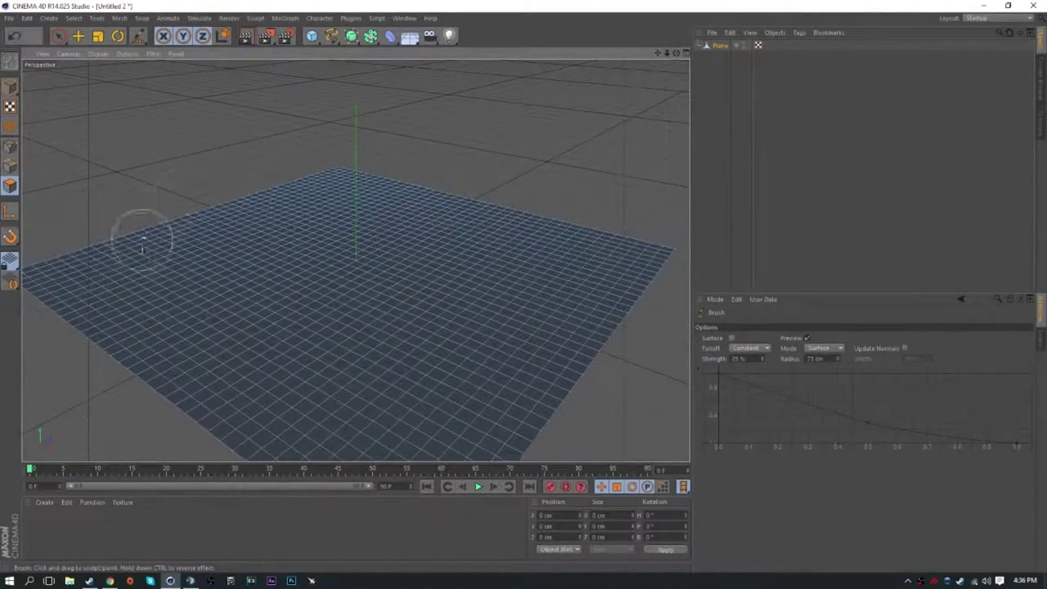
drag(369, 193, 608, 250)
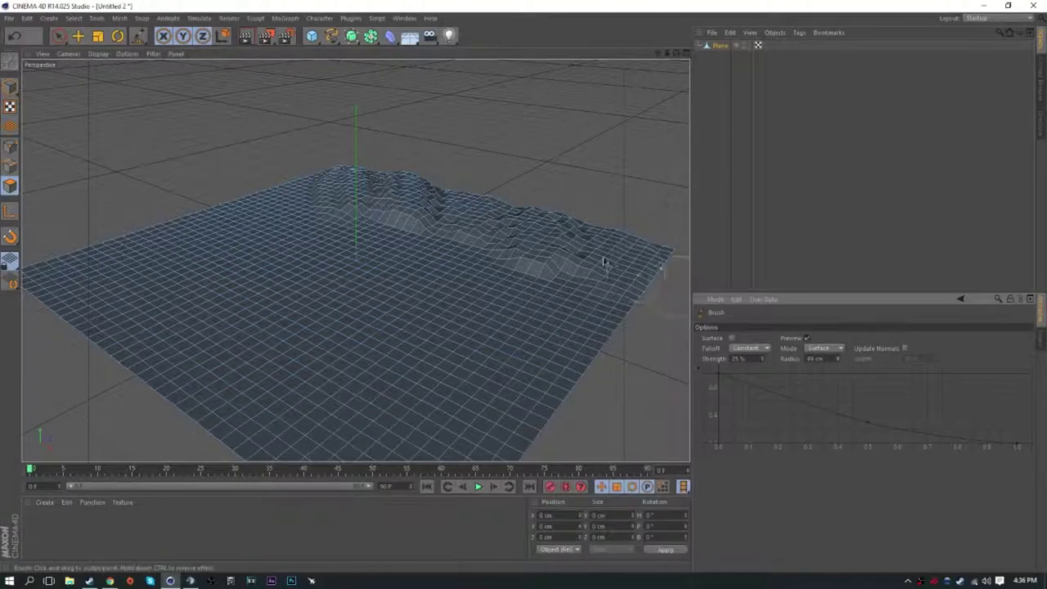
mouse_move(438, 192)
mouse_down()
mouse_move(564, 221)
mouse_move(339, 182)
mouse_move(171, 229)
mouse_move(131, 254)
mouse_move(392, 233)
mouse_move(57, 270)
mouse_move(51, 217)
mouse_up()
mouse_move(305, 161)
mouse_down()
mouse_move(338, 159)
mouse_move(320, 151)
mouse_up()
mouse_move(635, 266)
mouse_down()
mouse_move(561, 303)
mouse_move(458, 433)
mouse_move(98, 304)
mouse_move(231, 221)
mouse_move(280, 269)
mouse_move(262, 421)
mouse_move(333, 361)
mouse_move(385, 286)
mouse_move(451, 297)
mouse_move(458, 352)
mouse_up()
- Return to selection, render a quick preview, and select polygons on the valley floor
key(space)
key(ctrl+r)
drag(373, 264, 277, 253)
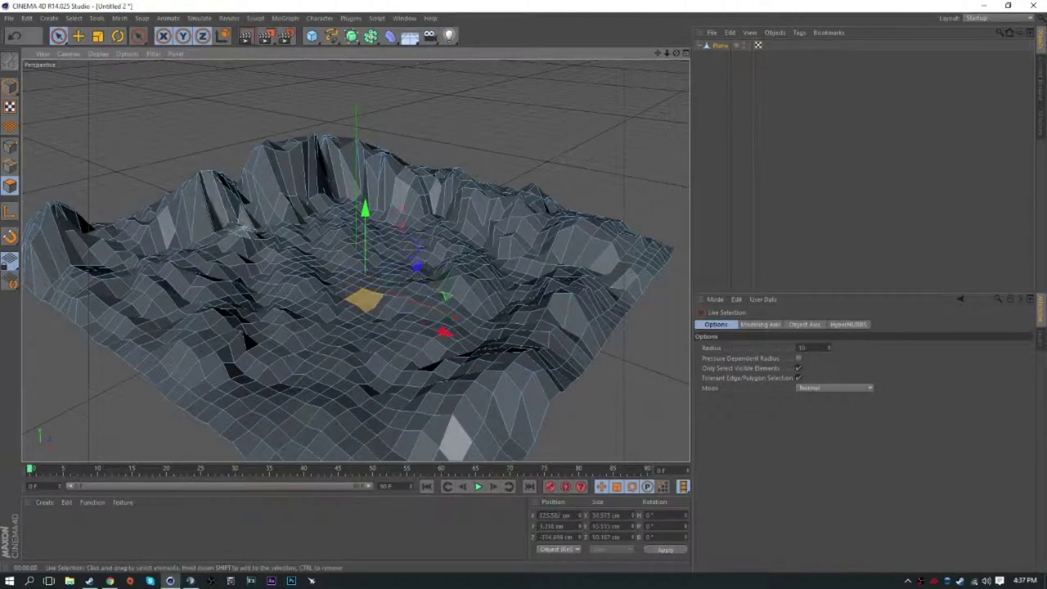
- Create a new material, Mat, and open it in the Material Editor
right_click(317, 288)
key(Escape)
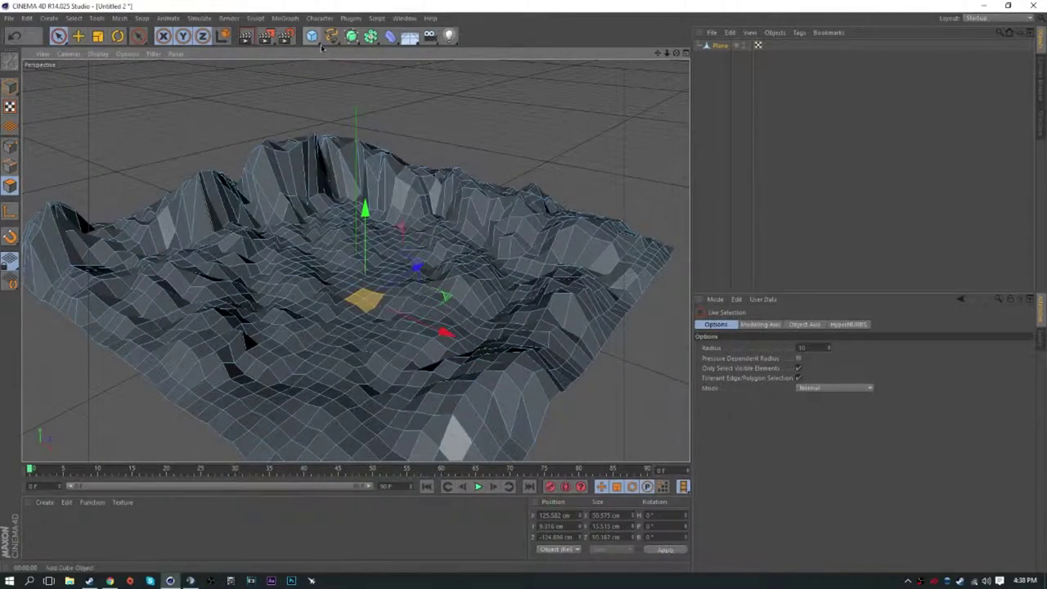
click(61, 517)
double_click(61, 516)
double_click(34, 522)
- Load a Fresnel shader as Mat's colour texture and set both gradient knot colours
click(286, 136)
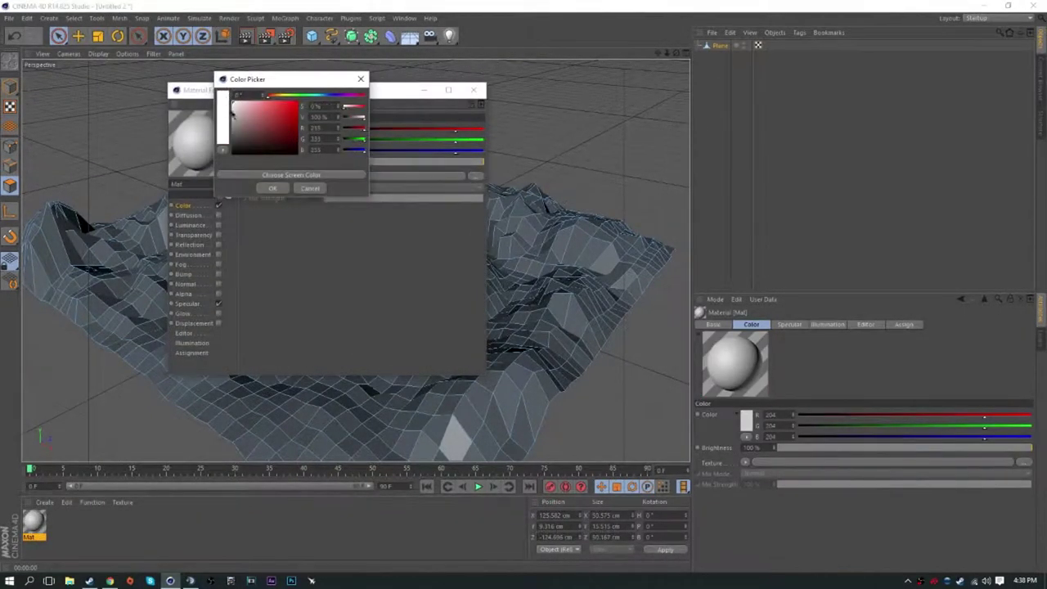
click(273, 188)
click(292, 177)
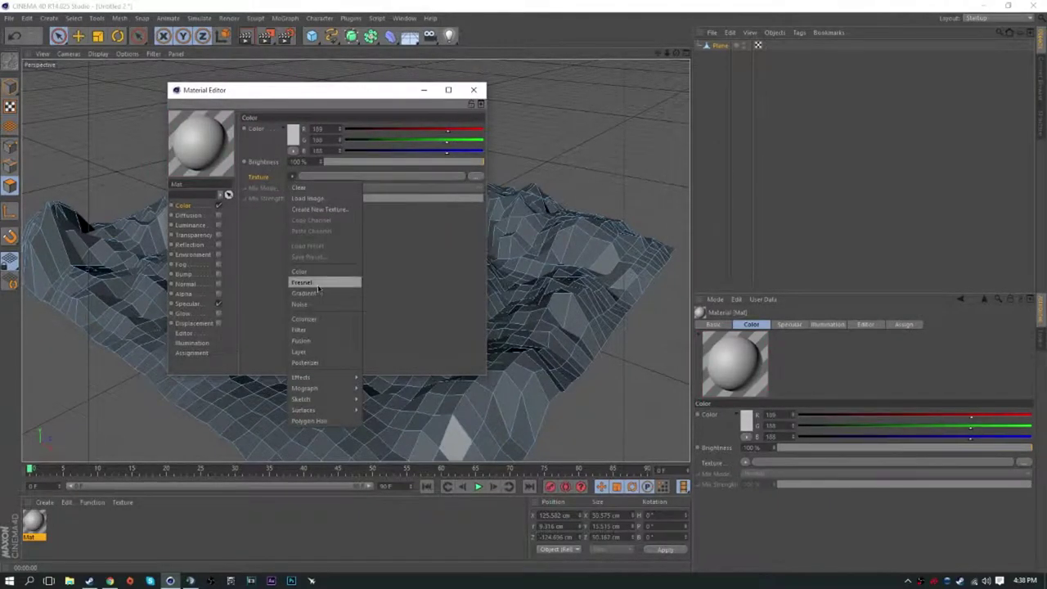
click(315, 282)
click(300, 198)
double_click(285, 232)
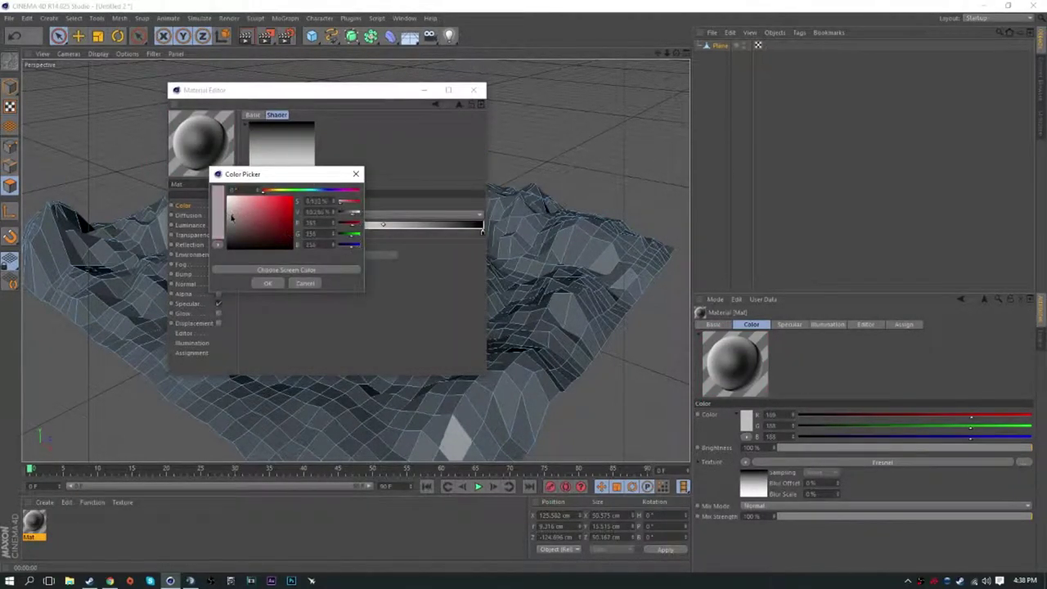
click(304, 280)
double_click(383, 224)
click(463, 283)
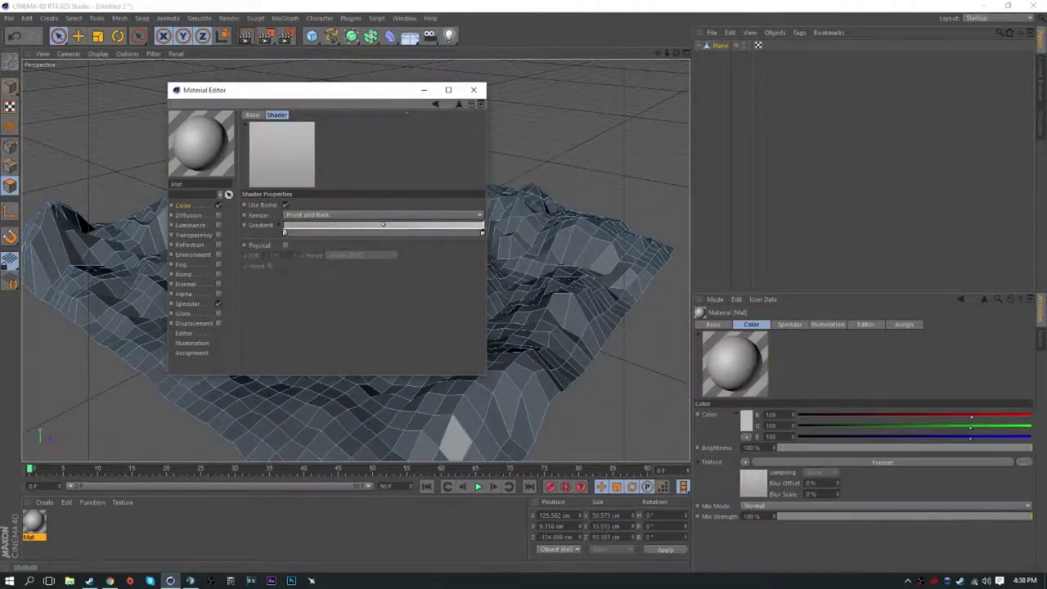
- Enable Diffusion, Luminance at 16% and Reflection on Mat, then close the editor
click(207, 216)
click(218, 224)
click(352, 162)
click(218, 244)
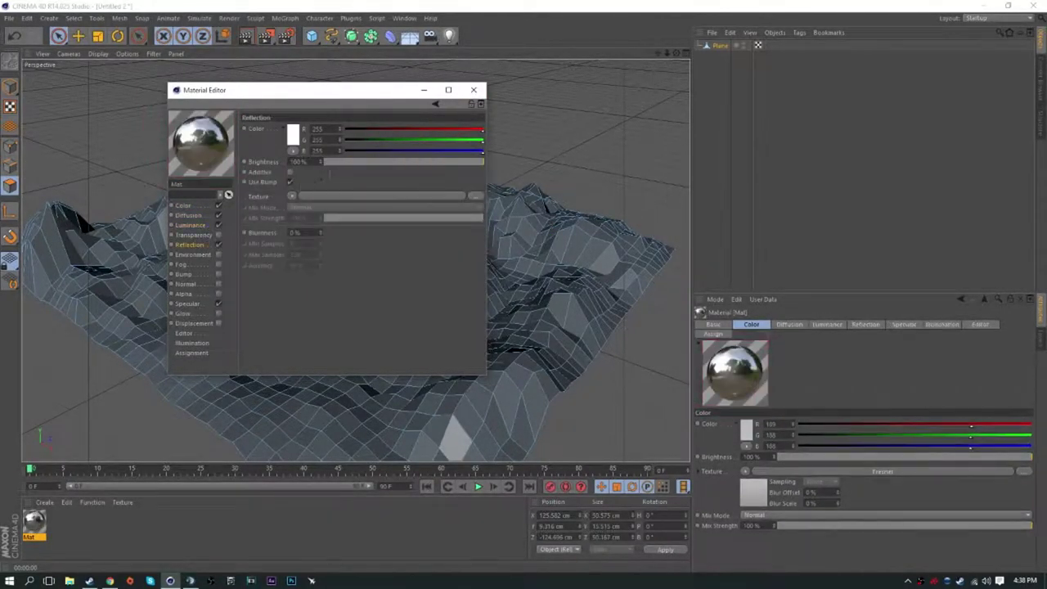
click(473, 90)
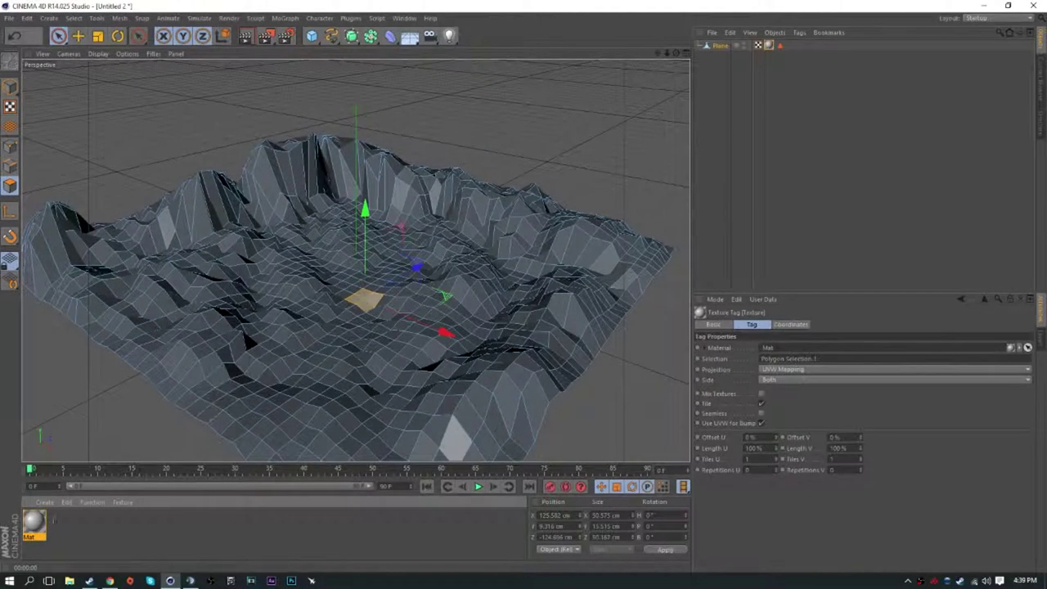
right_click(241, 324)
- Apply Mat to the terrain, render the white faceted mountains, and add a second plane, Plane.1
click(270, 259)
drag(385, 309, 291, 366)
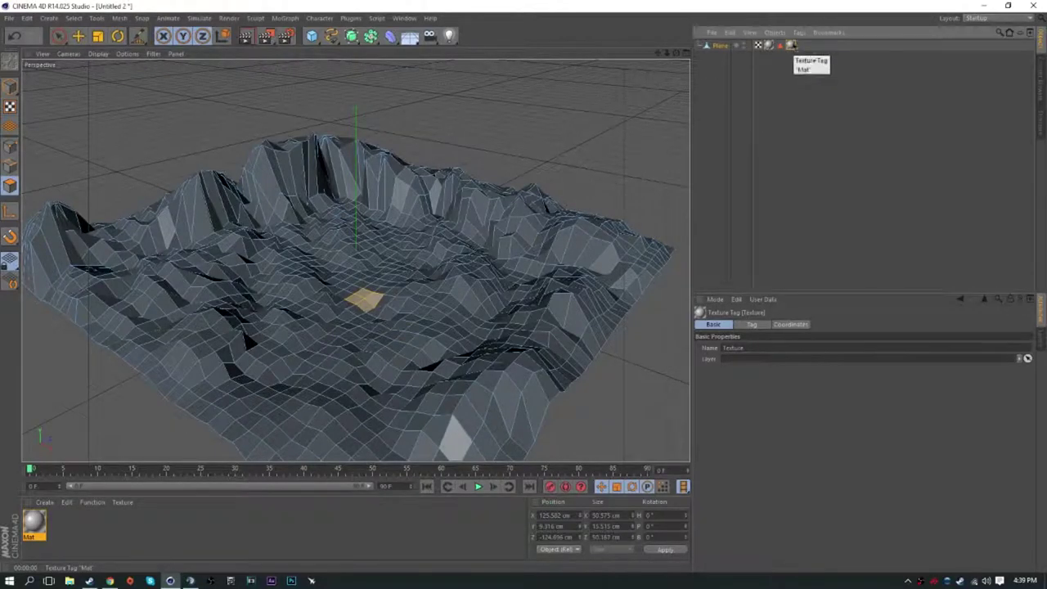
key(ctrl+z)
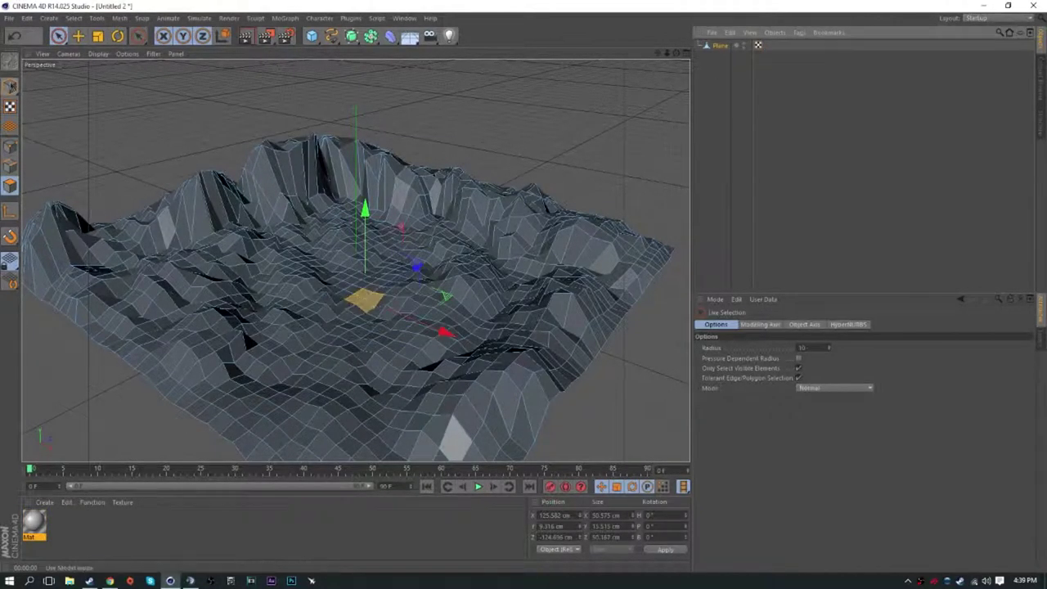
key(ctrl+y)
key(ctrl+r)
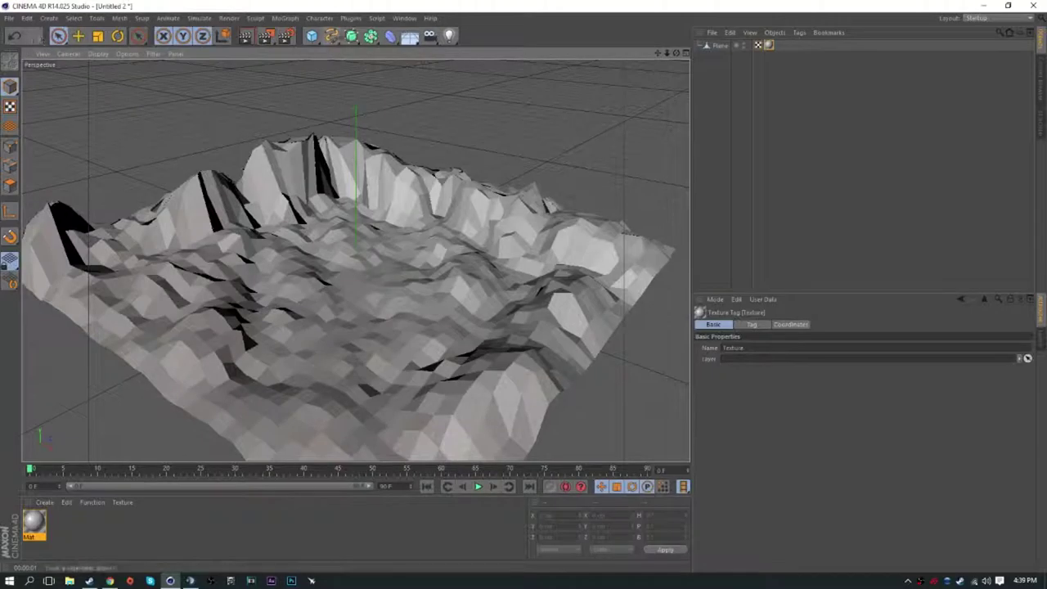
drag(312, 36, 431, 76)
click(752, 324)
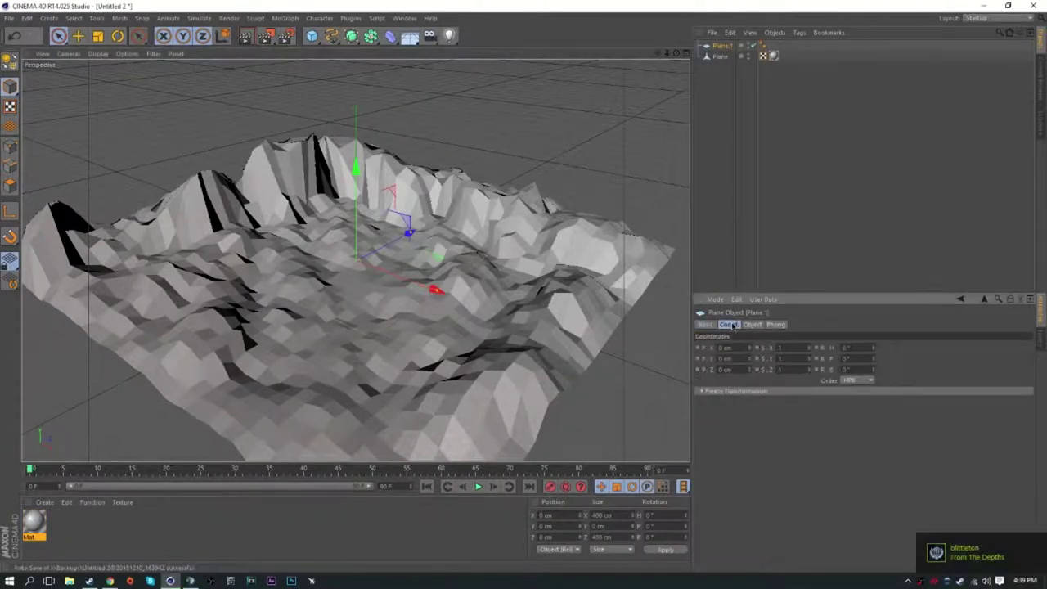
- Make Plane.1 1000 cm wide, raise it about 24 cm to flood the valley, and enter Polygon mode
text(1000)
key(Return)
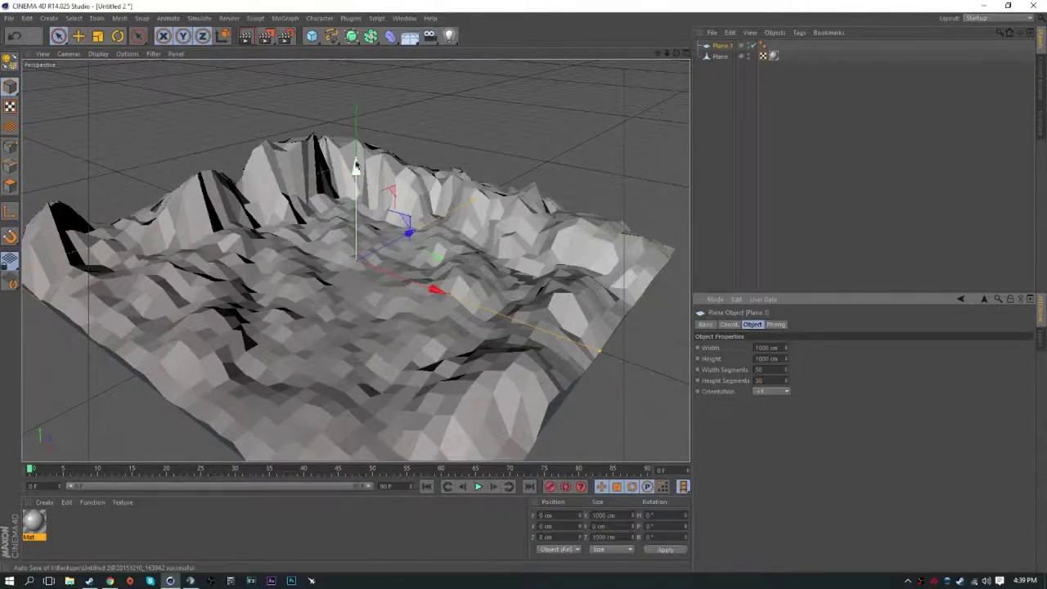
drag(355, 167, 360, 148)
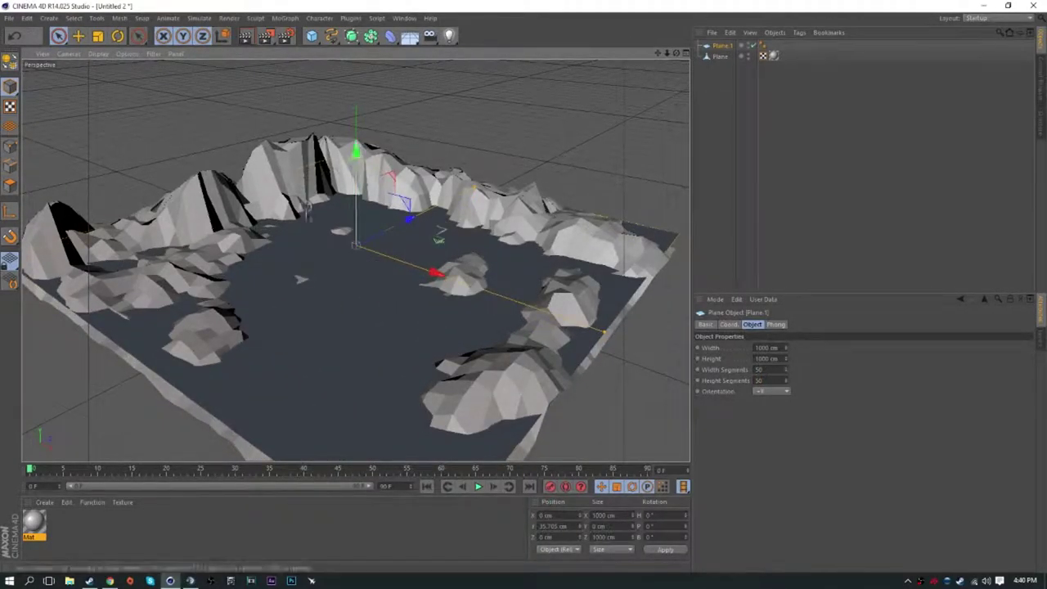
drag(356, 151, 358, 158)
click(711, 84)
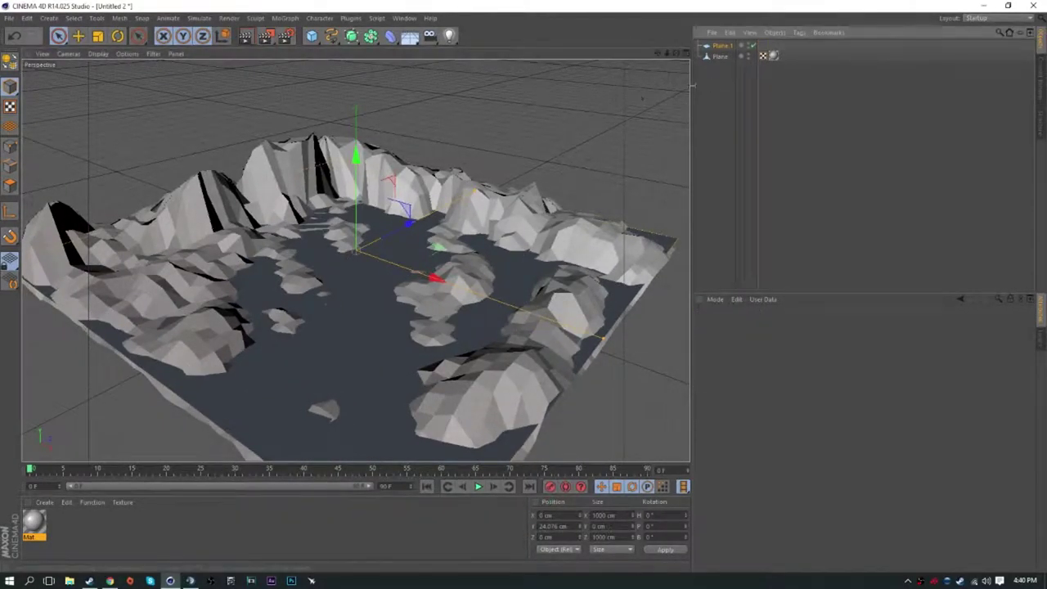
click(721, 46)
click(10, 186)
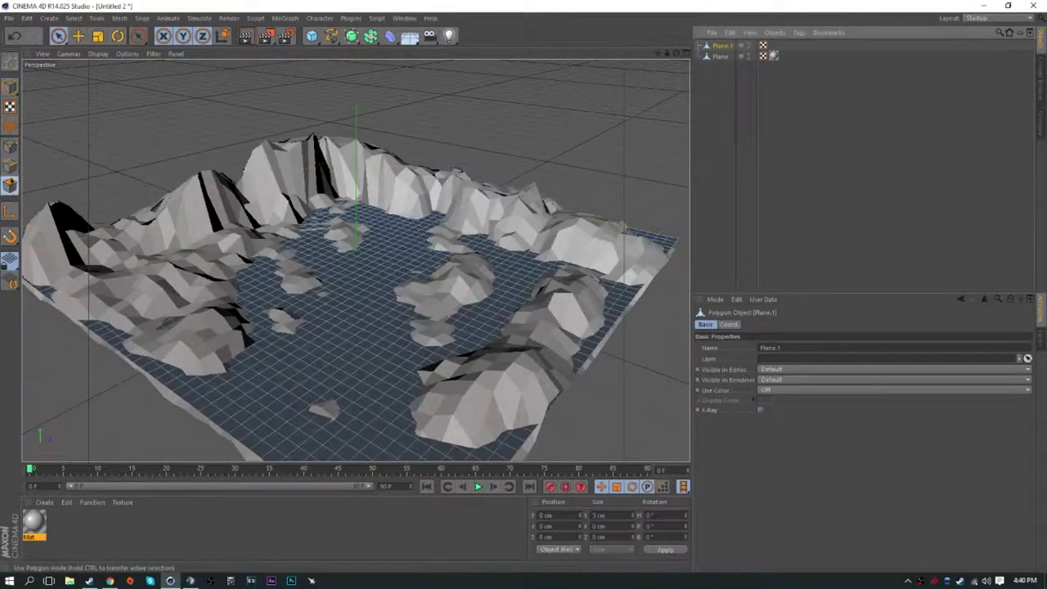
- Add a Displacer deformer and load a Noise shader into its Shading channel
click(391, 36)
click(438, 169)
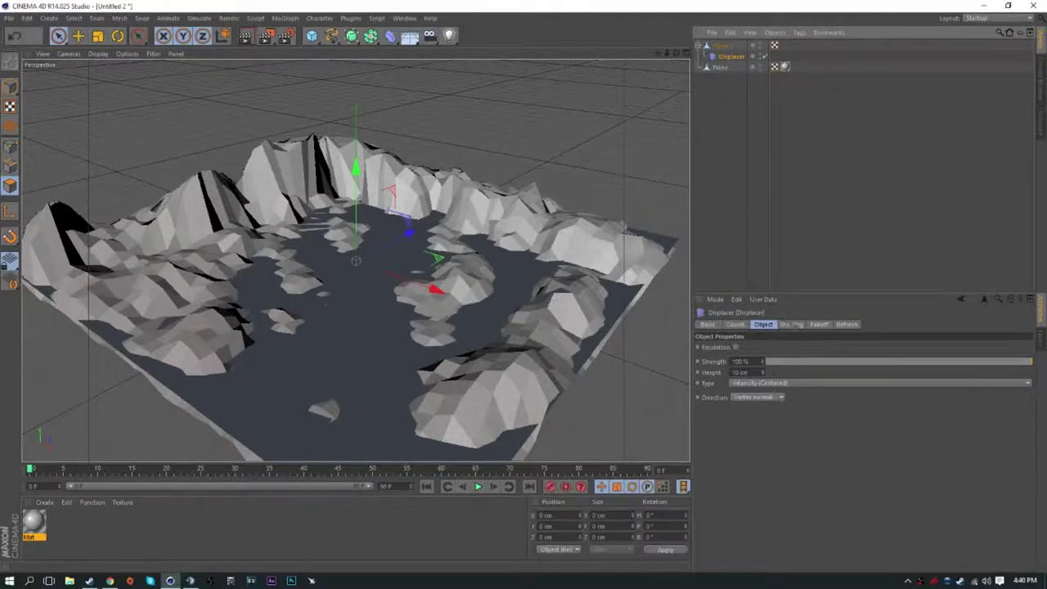
click(791, 324)
click(729, 358)
click(752, 233)
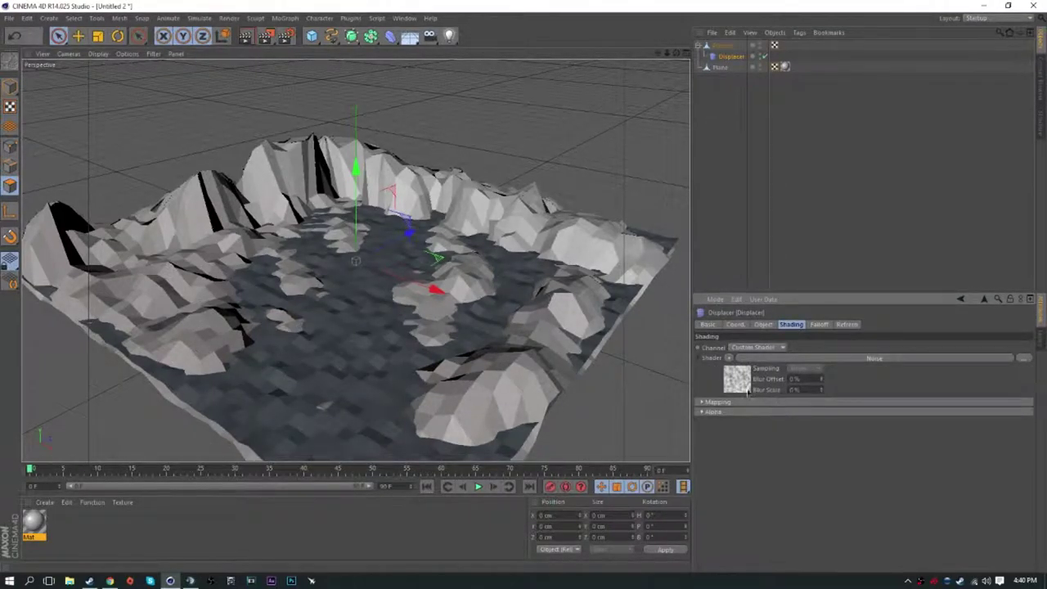
click(747, 391)
click(785, 445)
click(791, 136)
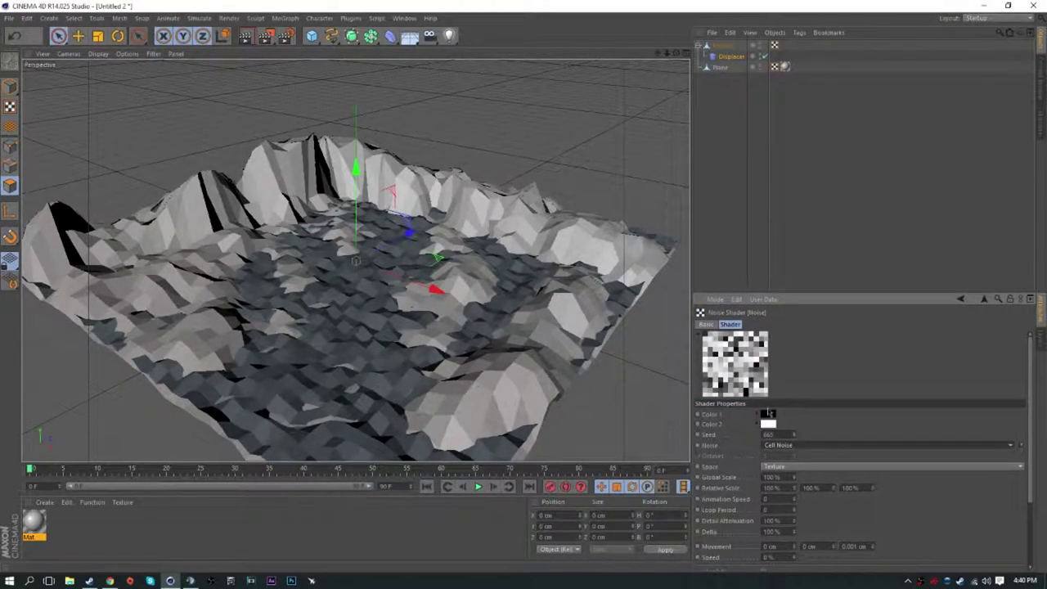
key(ctrl+z)
click(731, 56)
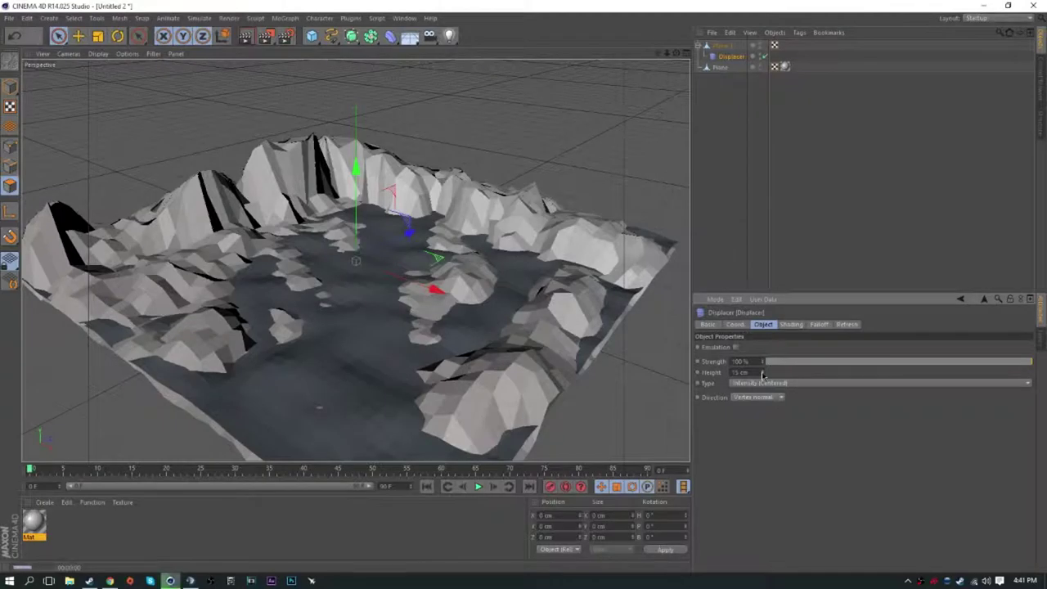
- Set the Displacer to Intensity (Centered) at 100% strength with Gaseous noise
click(761, 383)
click(761, 401)
drag(773, 361, 810, 362)
click(792, 324)
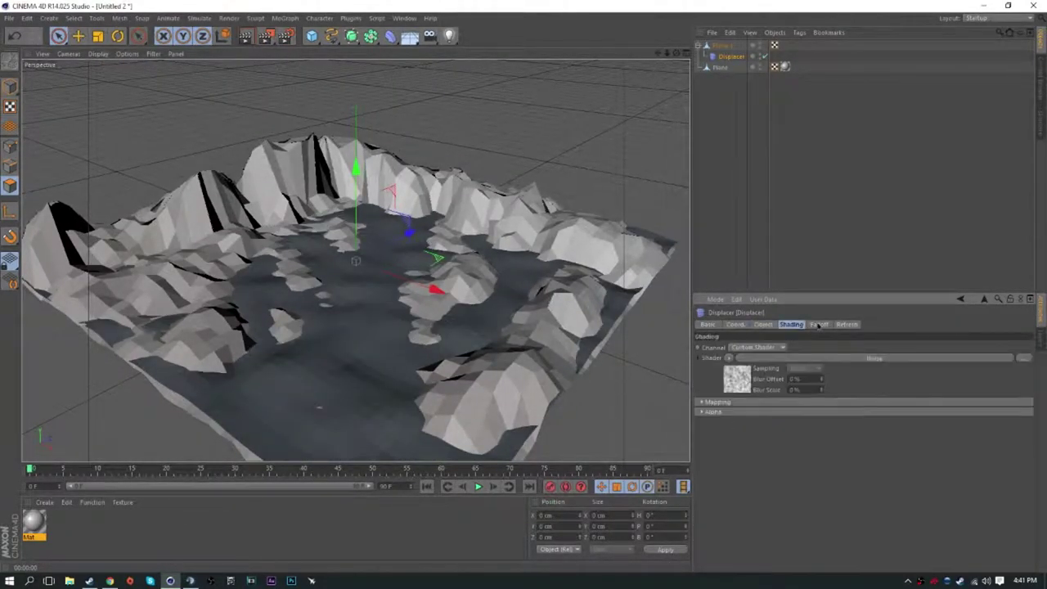
click(748, 373)
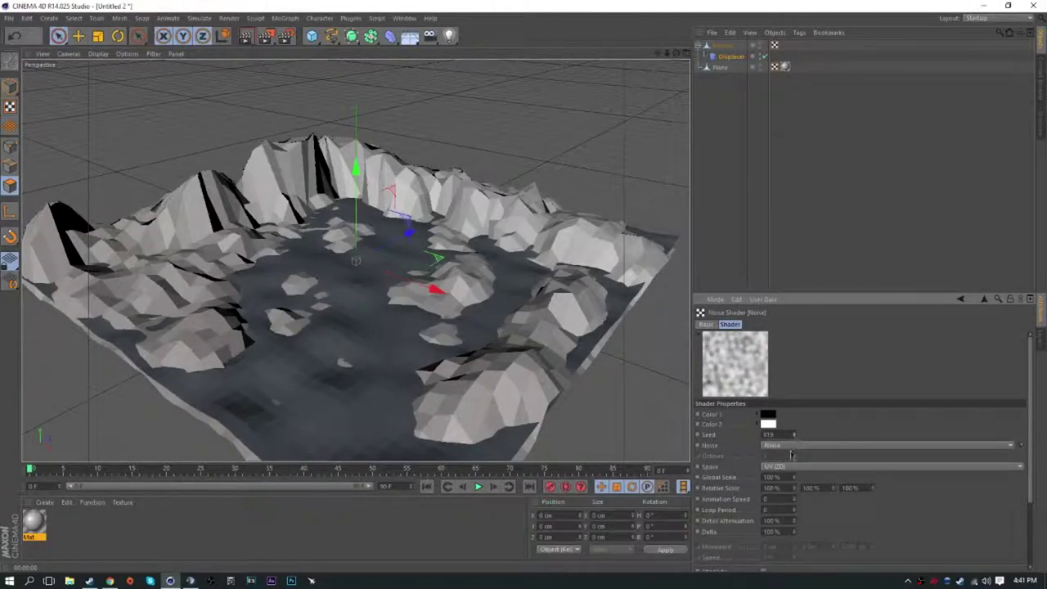
click(791, 445)
click(786, 238)
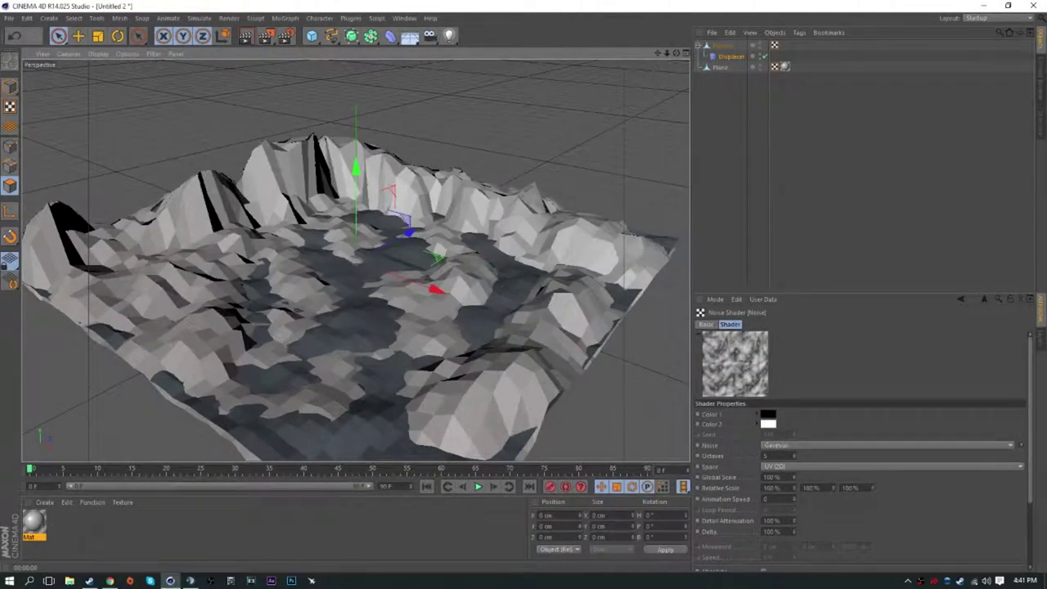
double_click(62, 524)
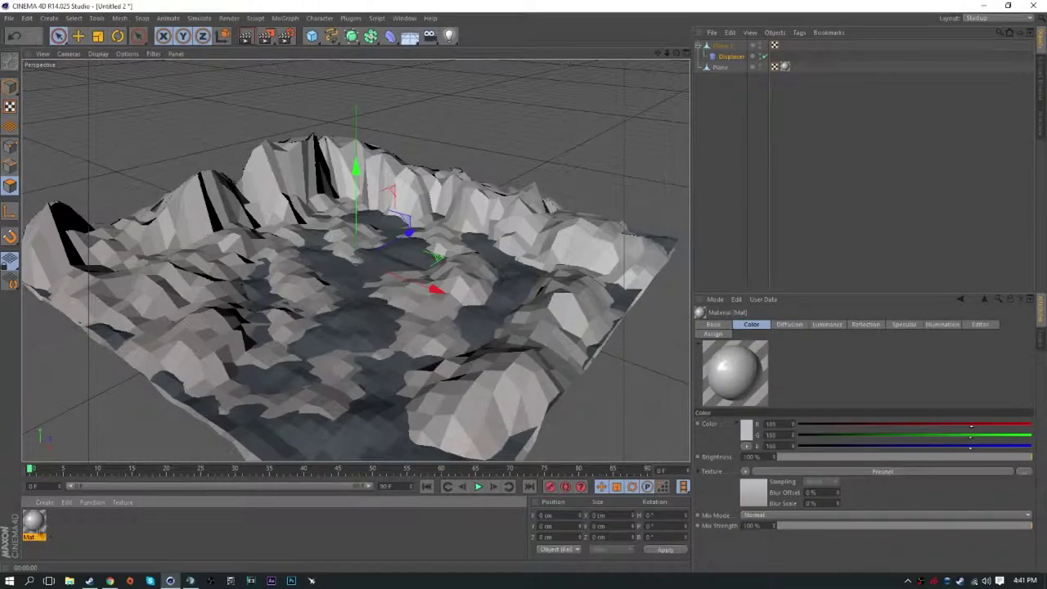
- Give Mat.1 a light cyan reflection colour and a Fresnel reflection texture with light cyan gradient ends
double_click(60, 524)
click(214, 227)
click(246, 110)
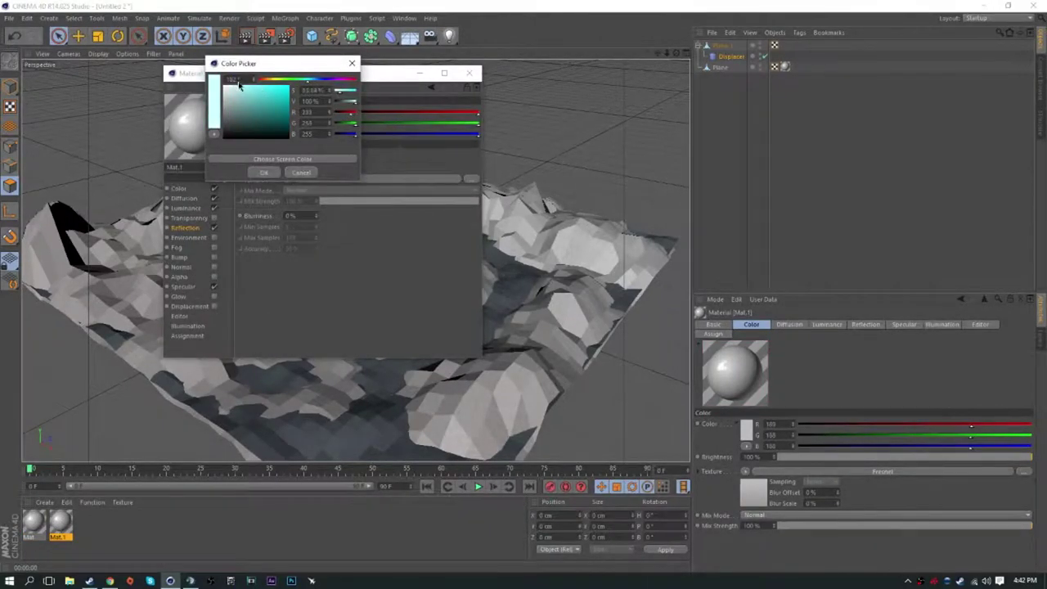
click(263, 171)
click(288, 178)
click(317, 287)
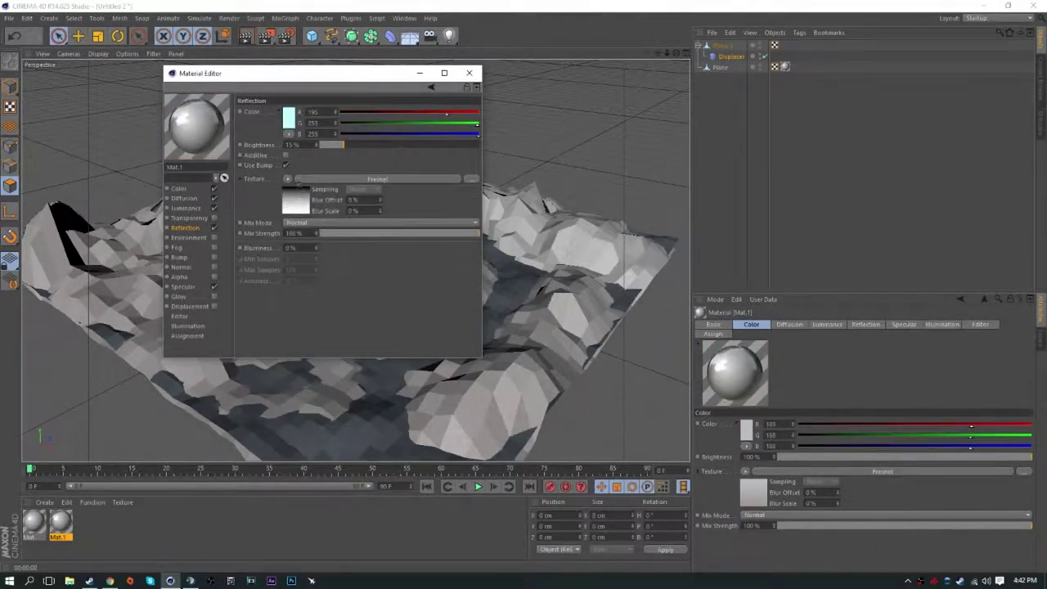
click(300, 185)
double_click(280, 217)
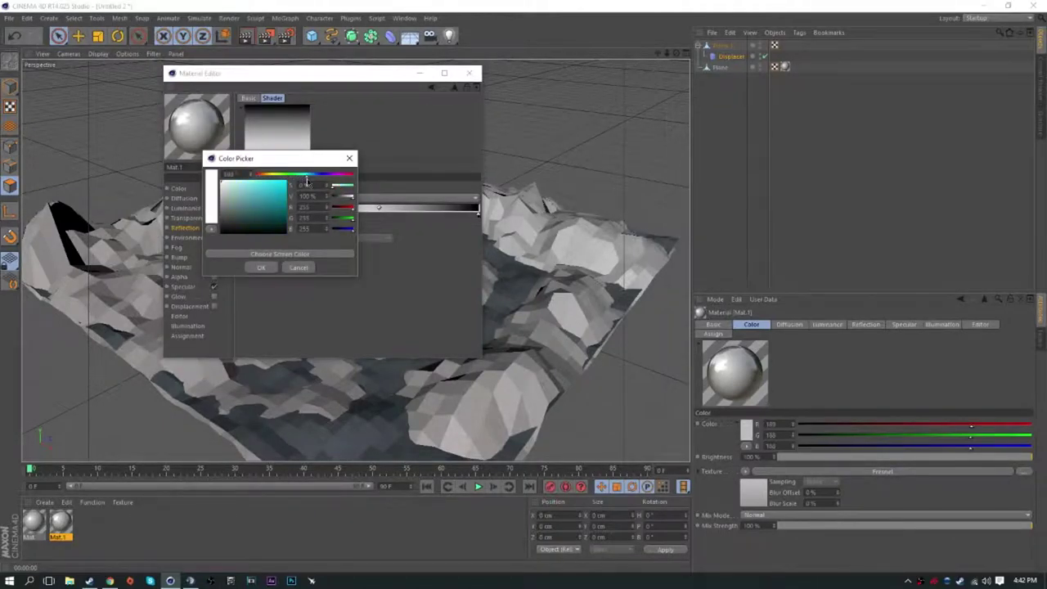
click(261, 267)
double_click(478, 216)
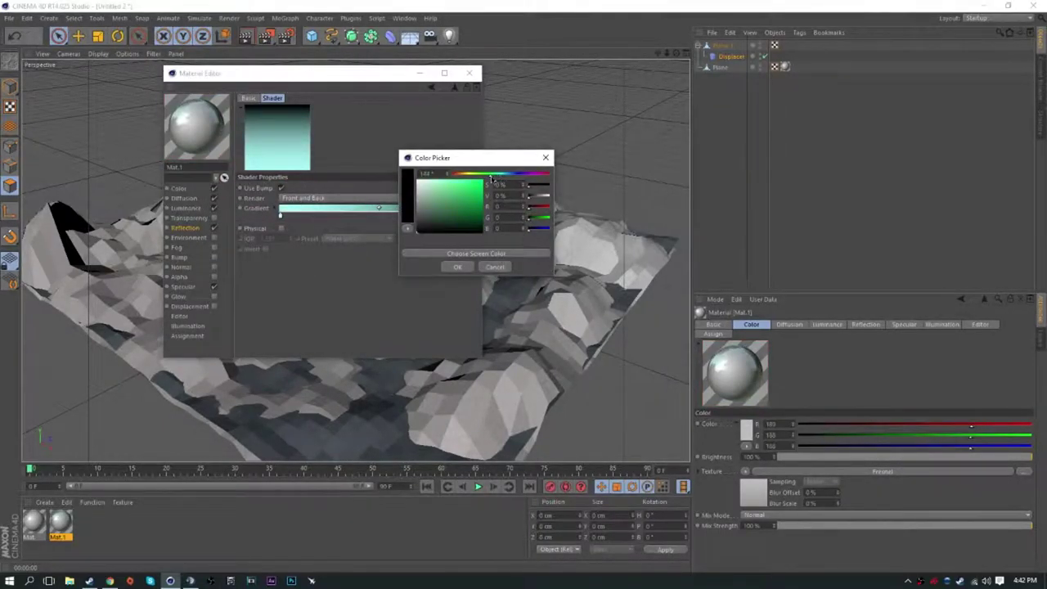
click(458, 267)
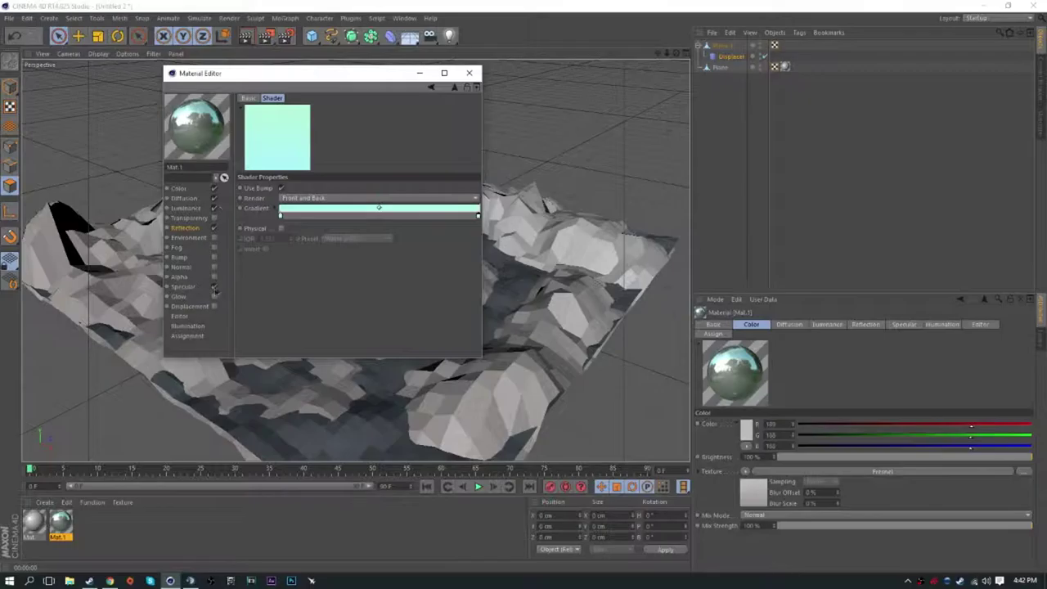
- Turn reflection off and load a Gradient shader into Specular with both knots cyan
click(214, 287)
click(215, 227)
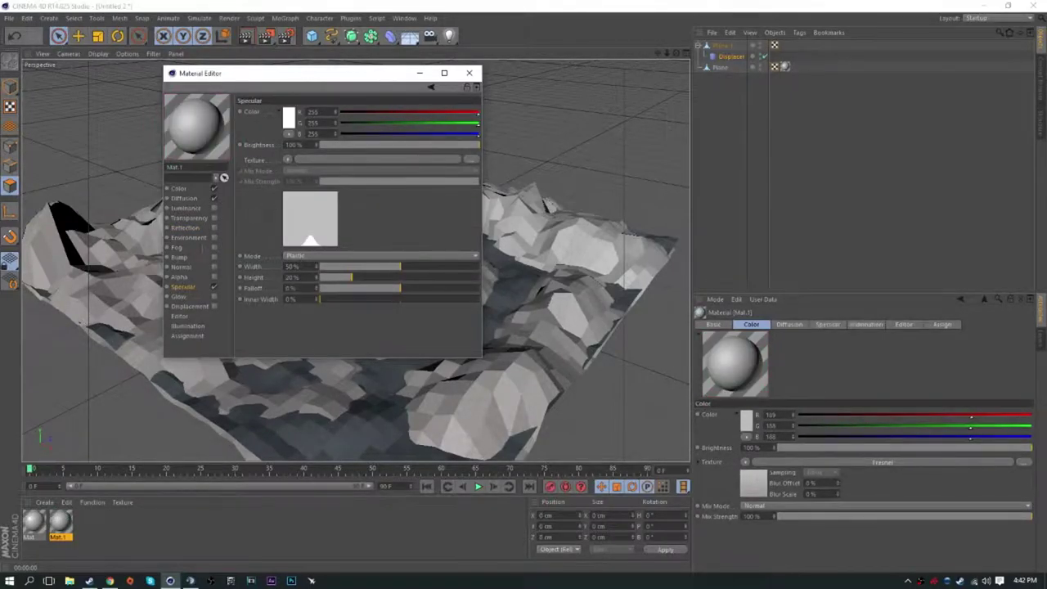
click(287, 160)
click(319, 266)
click(288, 169)
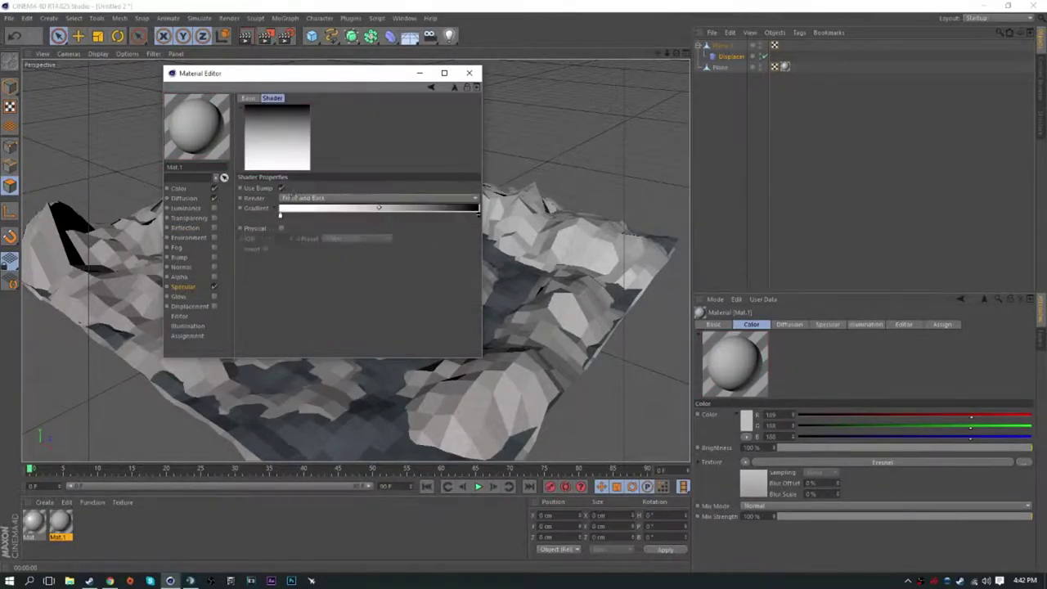
double_click(379, 207)
drag(279, 177, 305, 181)
click(261, 271)
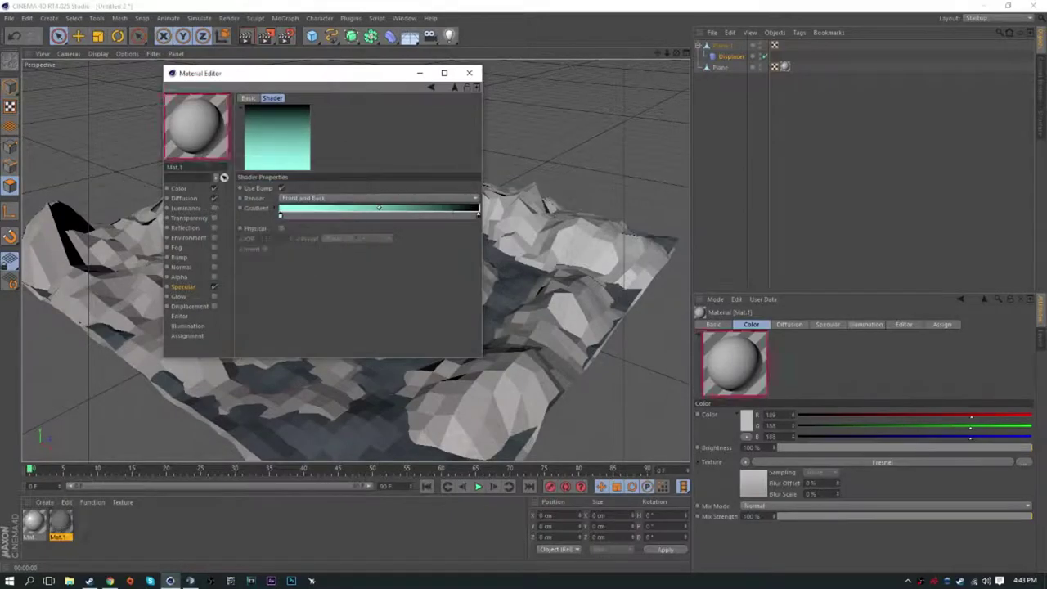
double_click(479, 215)
drag(446, 173, 495, 175)
click(461, 263)
- Enable luminance and make the colour Fresnel non-physical with a teal middle gradient knot
click(214, 209)
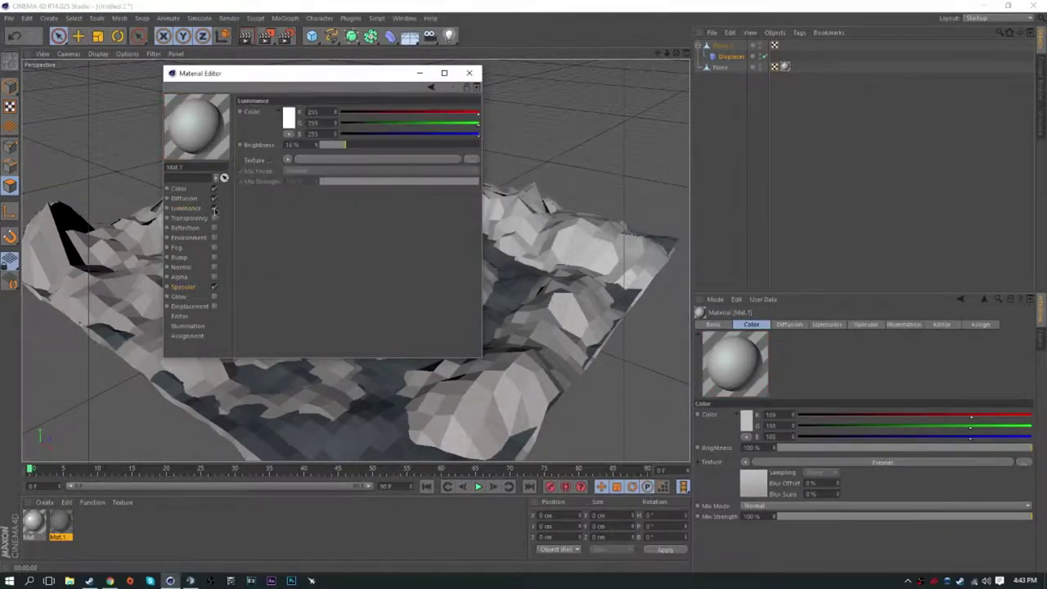
click(194, 189)
click(294, 168)
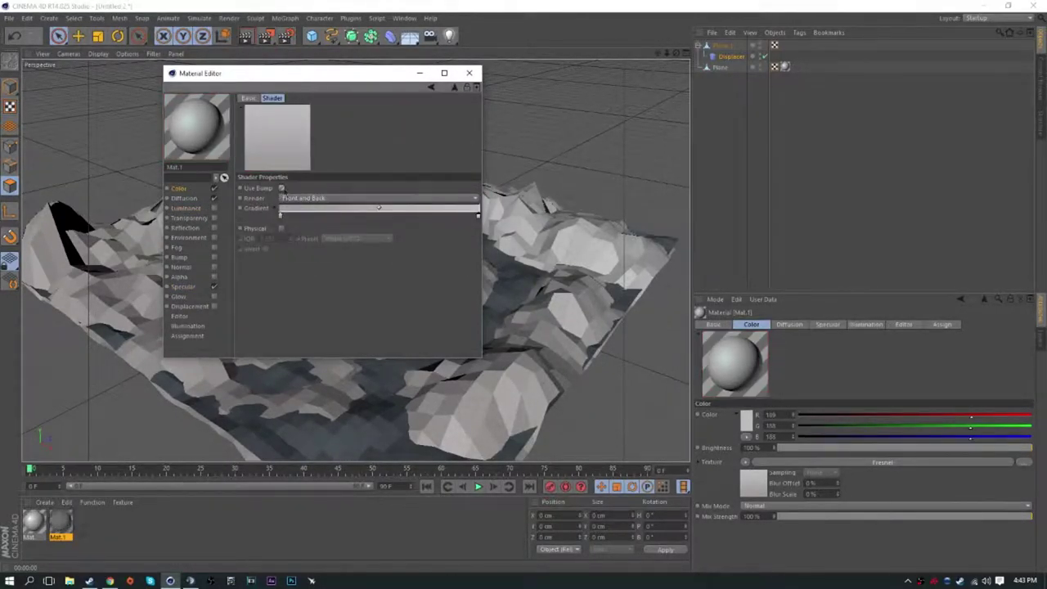
click(281, 229)
click(281, 228)
double_click(350, 215)
click(363, 184)
click(311, 267)
mouse_move(350, 215)
mouse_down()
mouse_move(329, 215)
mouse_move(489, 218)
mouse_up()
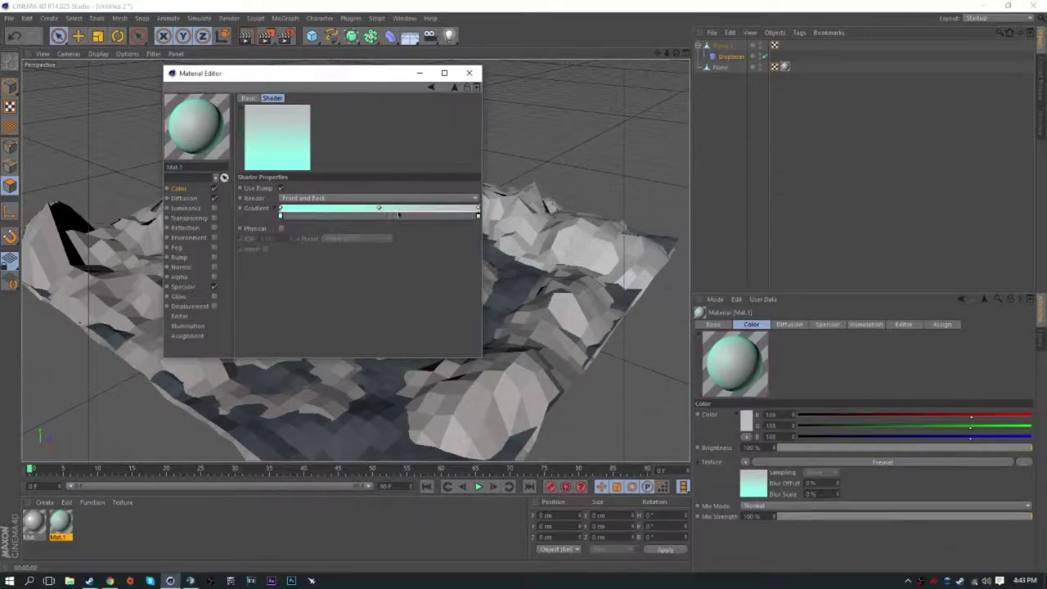
- Enable transparency on Mat.1 at about 24% brightness and close the editor
click(214, 217)
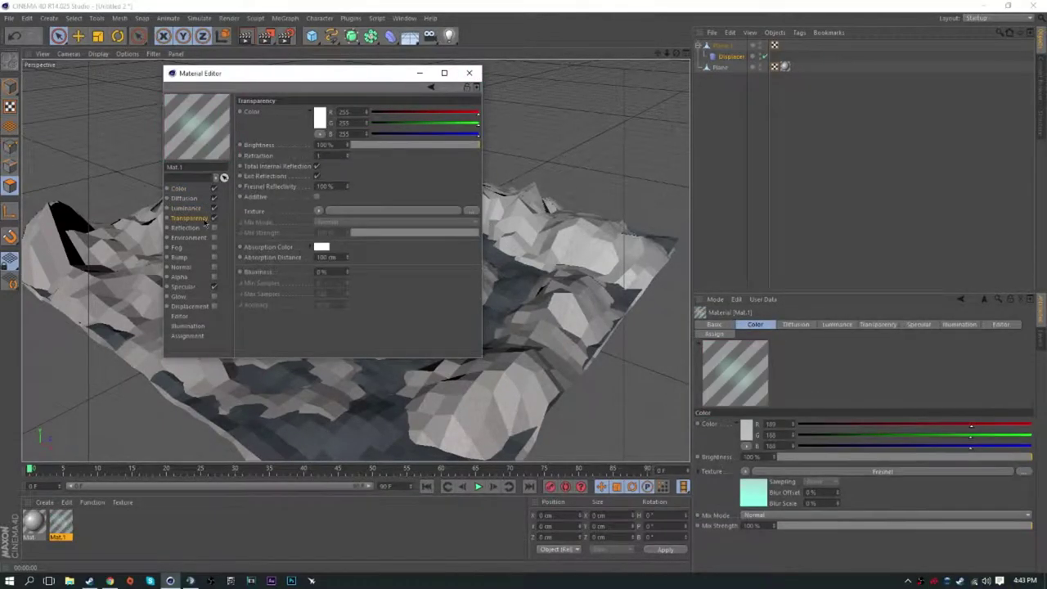
drag(360, 146, 368, 147)
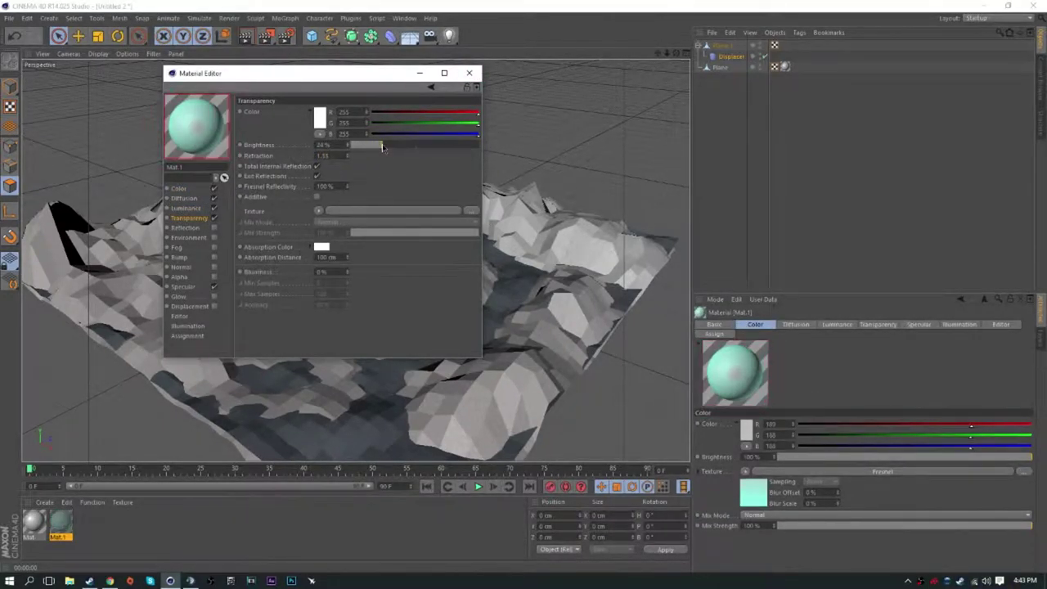
click(469, 73)
- Apply Mat.1 to the terrain and render teal water between the mountains
drag(60, 522, 327, 446)
key(ctrl+r)
drag(676, 52, 670, 70)
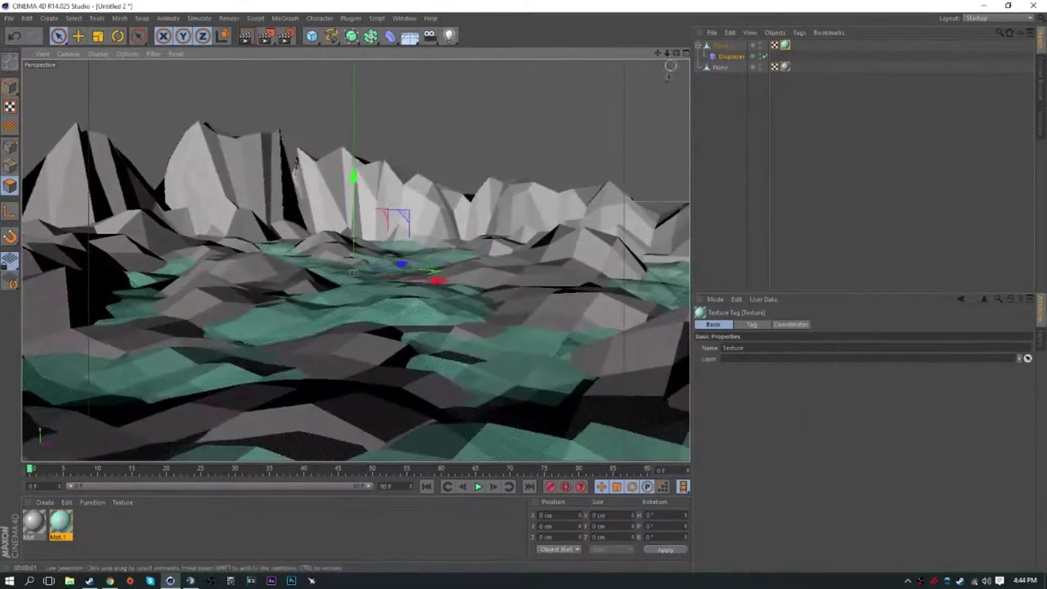
- Render the low-angle view and add a 36 mm Camera at the current viewpoint
key(ctrl+r)
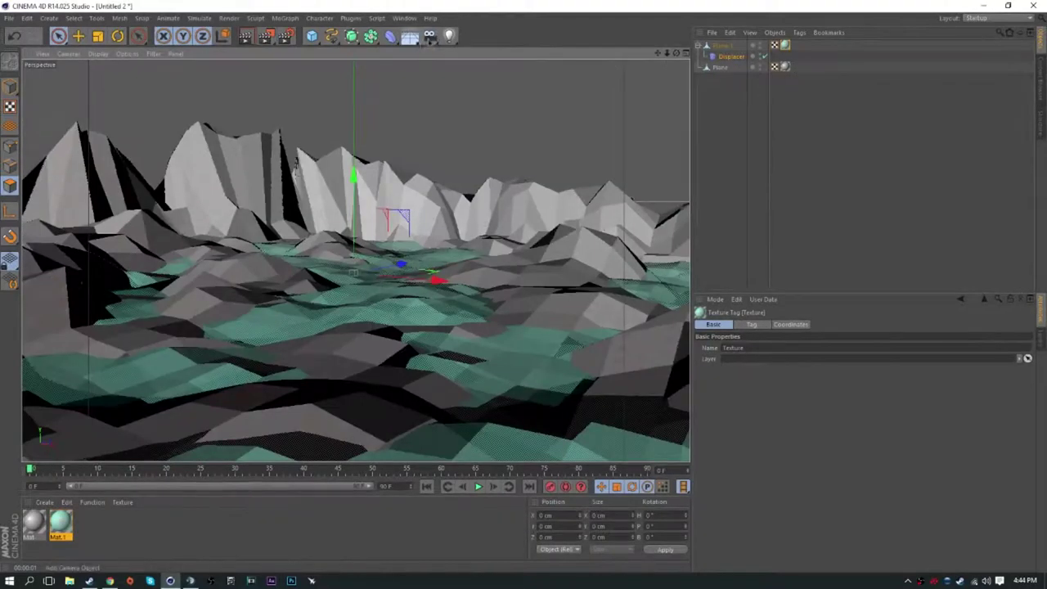
click(429, 36)
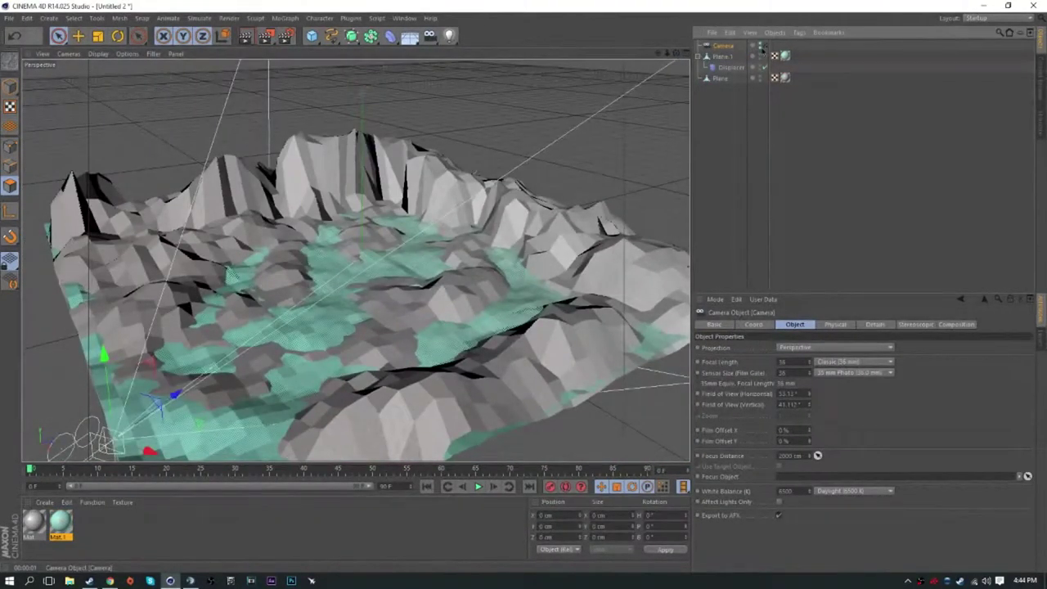
click(761, 45)
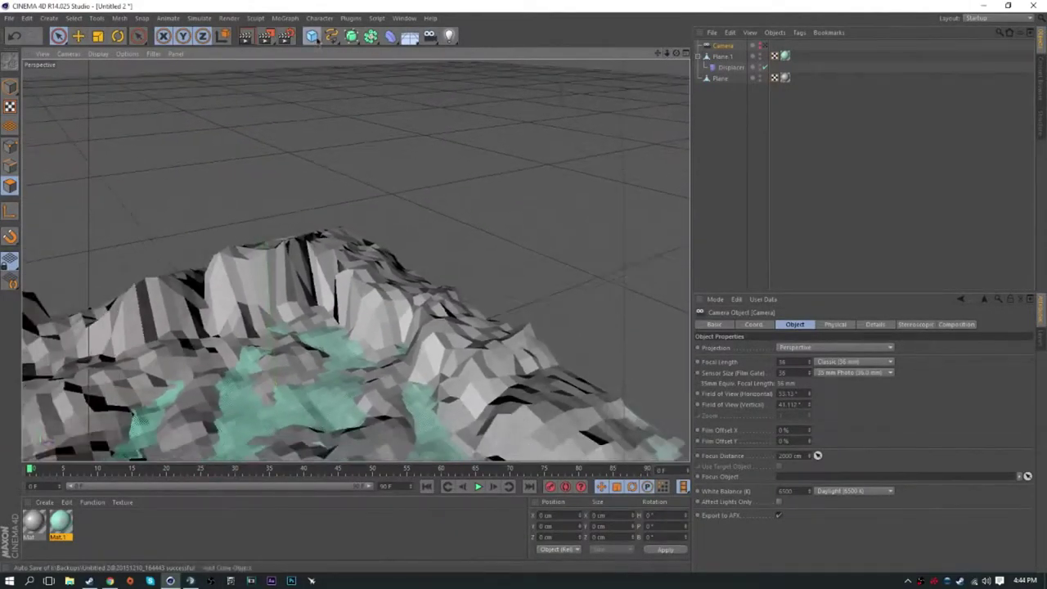
- Add Plane.2 sized 2000 × 1000 cm and set its segments to 50 × 50
drag(313, 37, 409, 74)
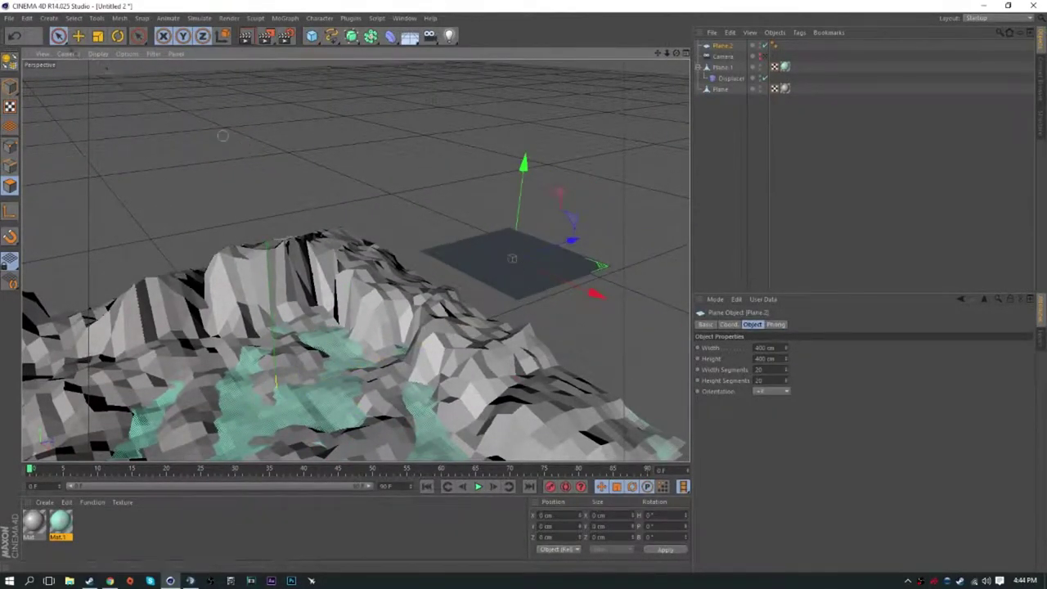
click(765, 348)
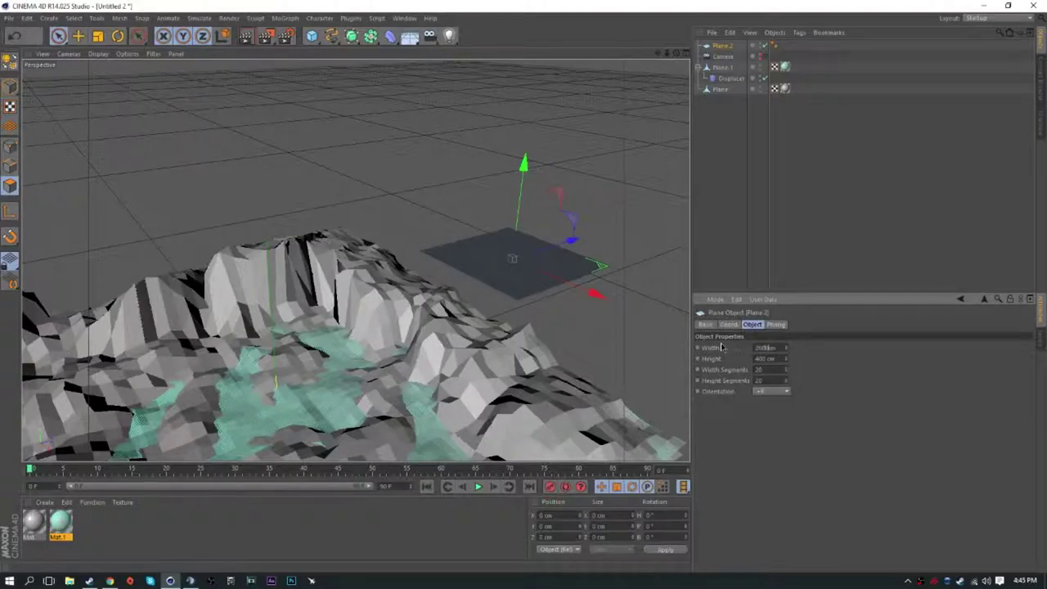
key(Tab)
text(1000)
key(Return)
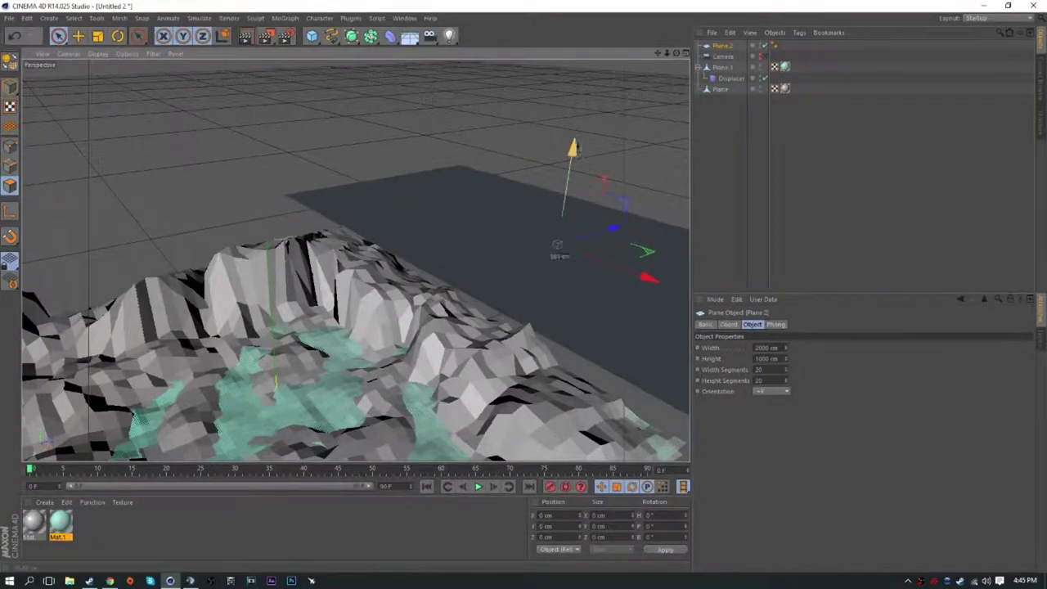
alt+drag(572, 149, 586, 187)
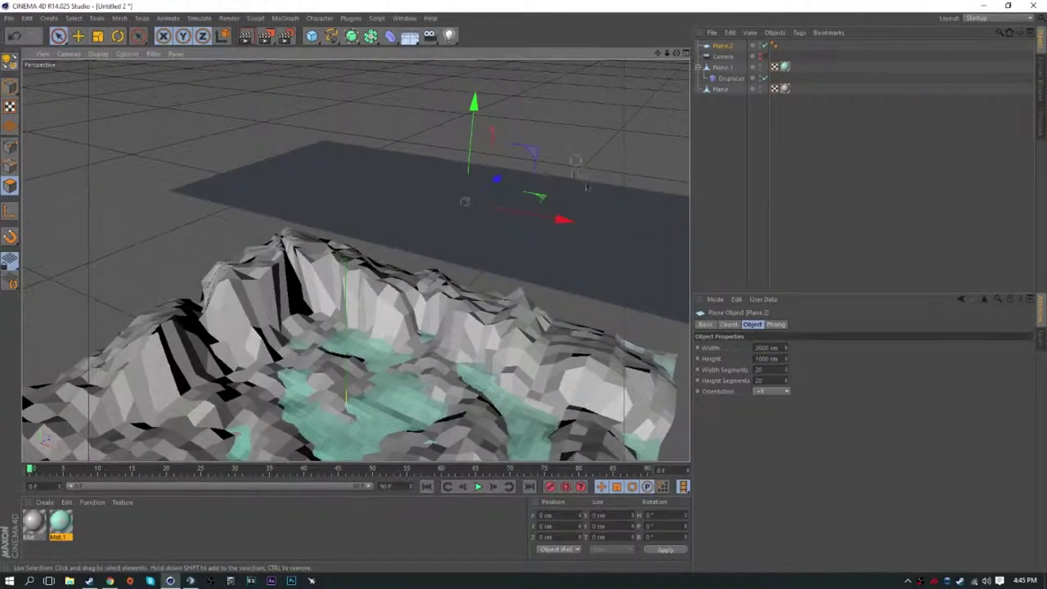
click(758, 370)
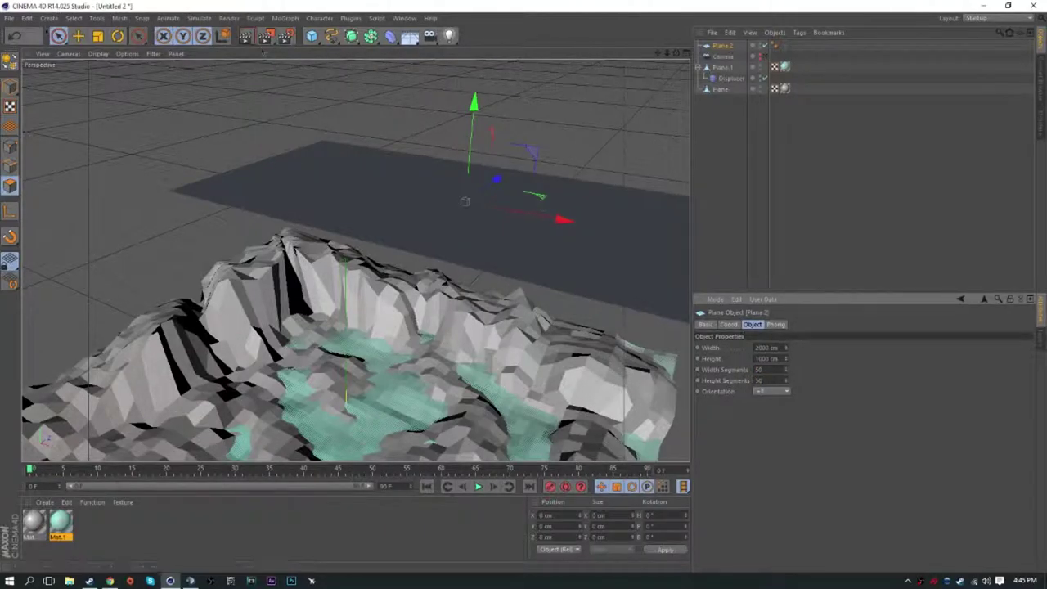
- Make Plane.2 editable and raise mounds on it with the Brush at 54% strength
key(c)
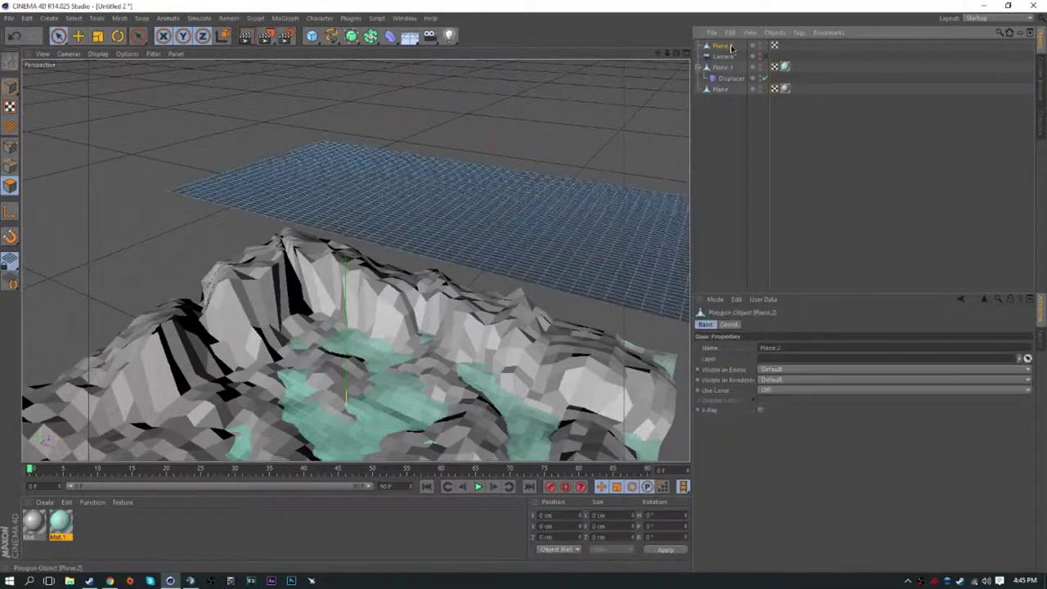
right_click(331, 205)
click(390, 205)
drag(763, 360, 763, 348)
mouse_move(471, 214)
mouse_down()
mouse_move(366, 211)
mouse_move(378, 193)
mouse_up()
mouse_move(548, 225)
mouse_down()
mouse_move(564, 221)
mouse_move(311, 331)
mouse_move(425, 246)
mouse_move(491, 270)
mouse_move(351, 246)
mouse_move(409, 75)
mouse_move(474, 94)
mouse_move(585, 98)
mouse_move(201, 90)
mouse_move(217, 77)
mouse_move(491, 164)
mouse_up()
- Flatten the big spike at -115% strength, raise tall spikes at 42%, and apply the white Mat material
drag(760, 354, 746, 356)
mouse_move(603, 131)
mouse_down()
mouse_move(617, 133)
mouse_move(567, 153)
mouse_up()
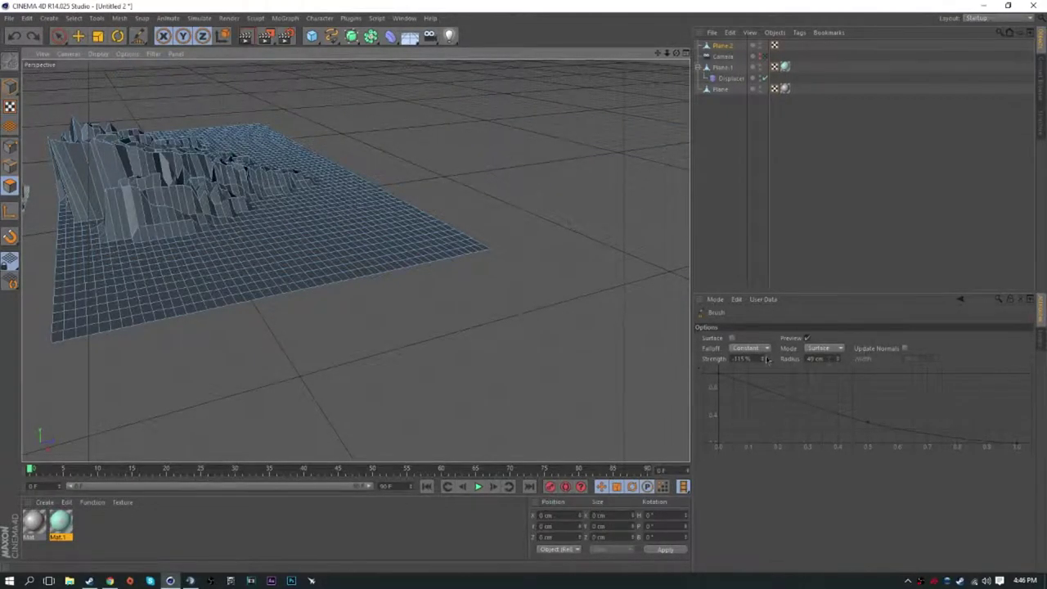
drag(767, 360, 757, 360)
mouse_move(197, 238)
mouse_down()
mouse_move(262, 237)
mouse_move(338, 171)
mouse_up()
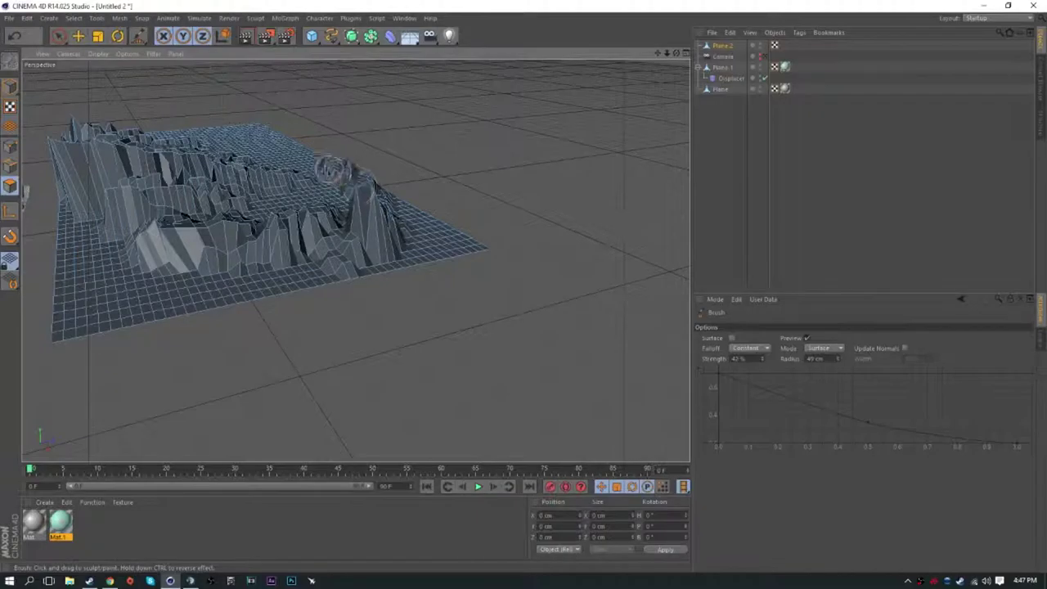
mouse_move(205, 135)
mouse_down()
mouse_move(327, 229)
mouse_move(237, 204)
mouse_move(154, 275)
mouse_move(100, 224)
mouse_move(104, 282)
mouse_up()
click(766, 55)
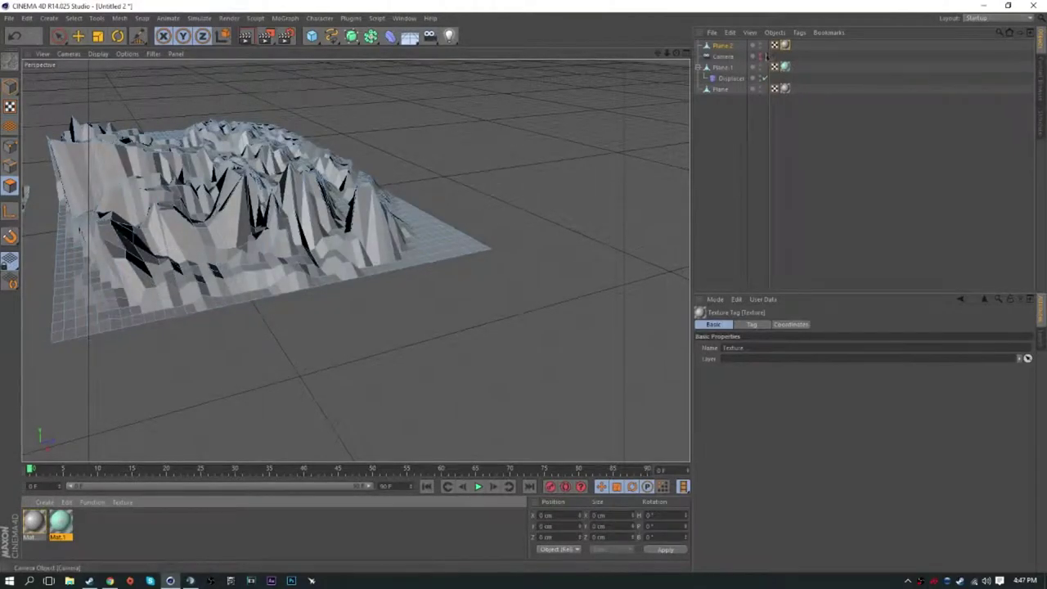
- Check the textured Plane.2 mountains through the scene camera, orbit closer, and deselect the plane
click(767, 56)
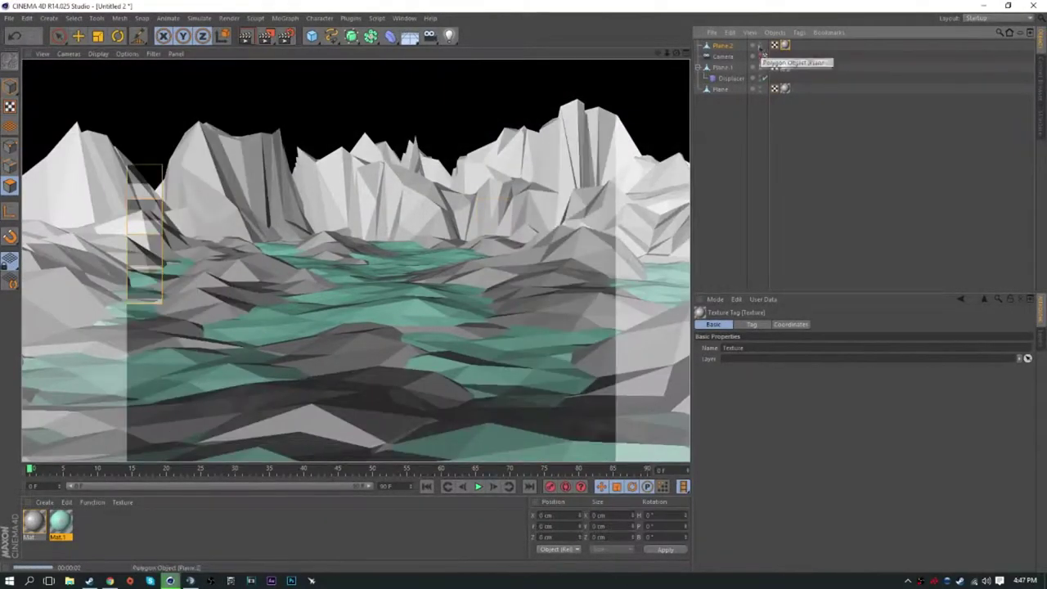
click(765, 56)
drag(676, 54, 424, 157)
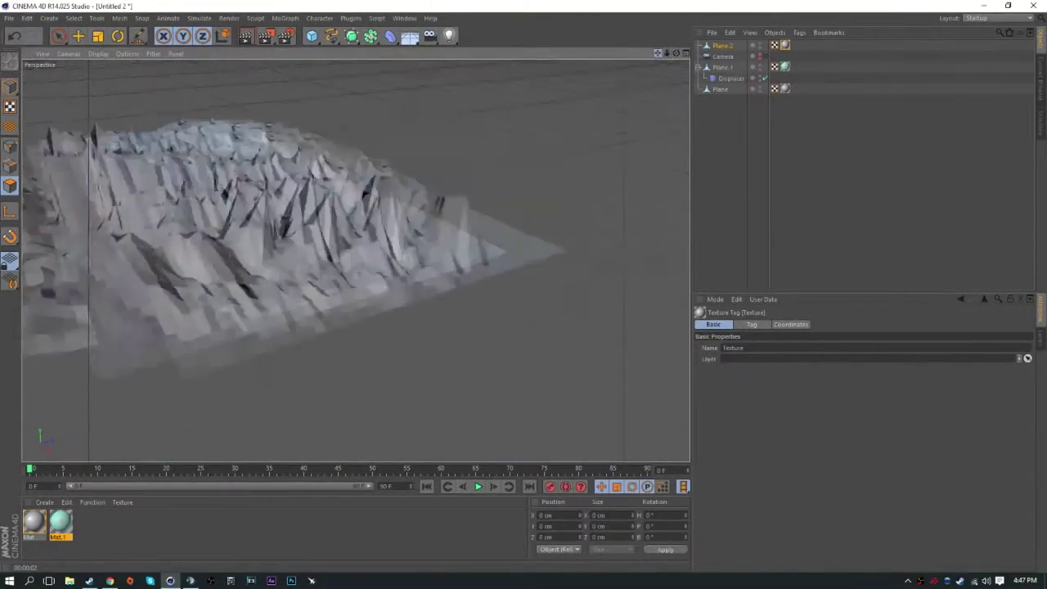
click(589, 82)
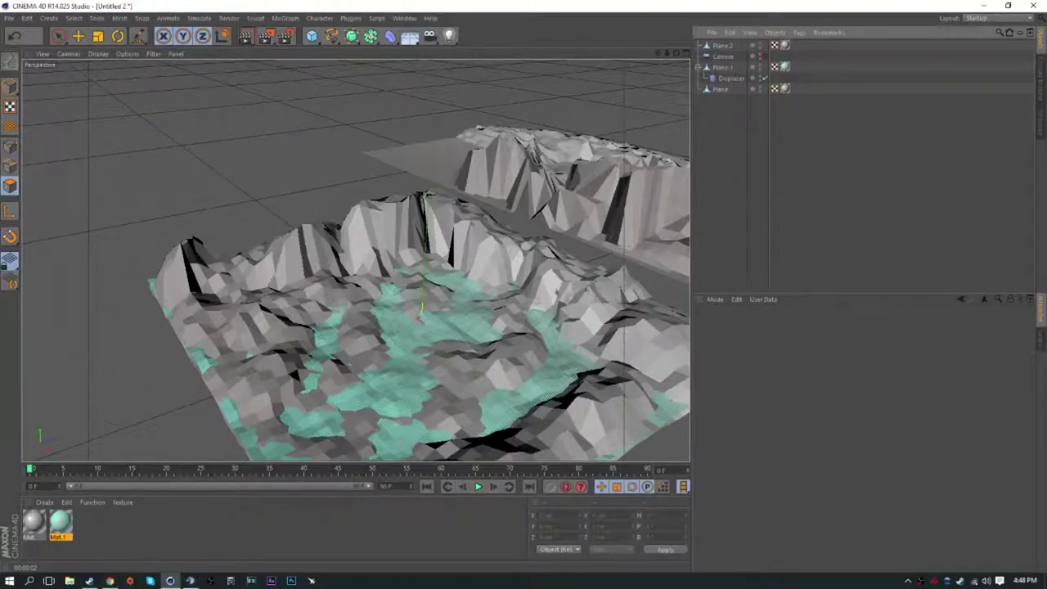
click(765, 55)
- Add a Physical Sky, enable Fog and adjust its Fog Start Height, viewed through the camera
click(766, 56)
drag(410, 36, 512, 54)
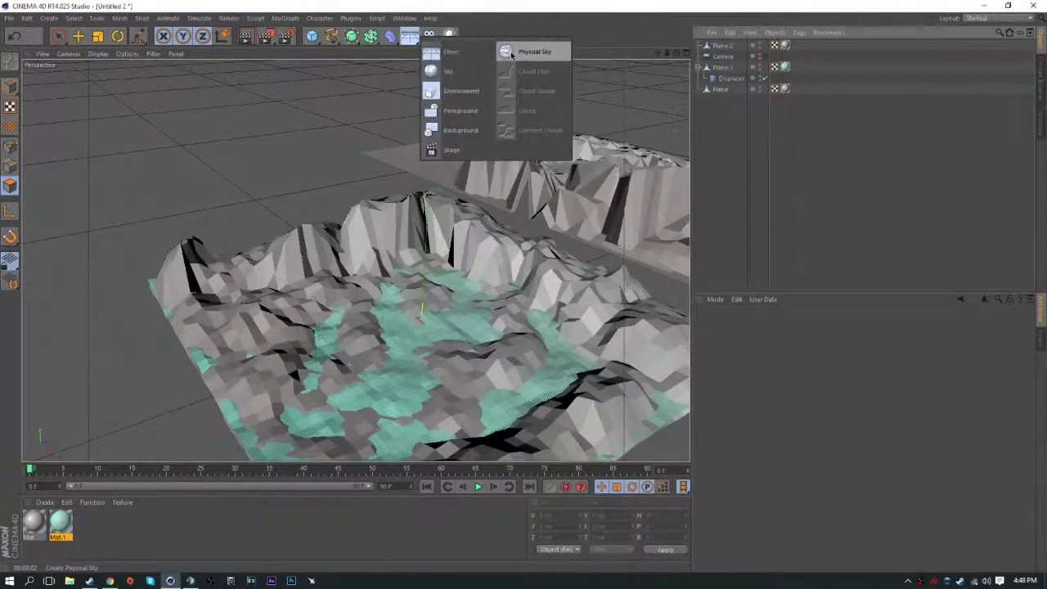
click(513, 54)
click(760, 500)
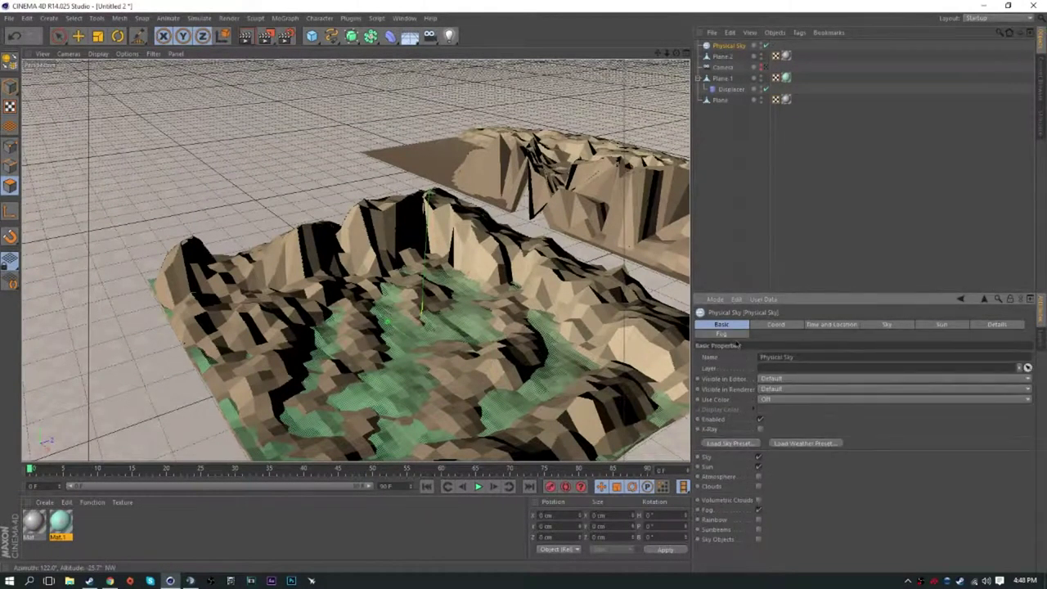
click(735, 335)
drag(801, 367, 802, 360)
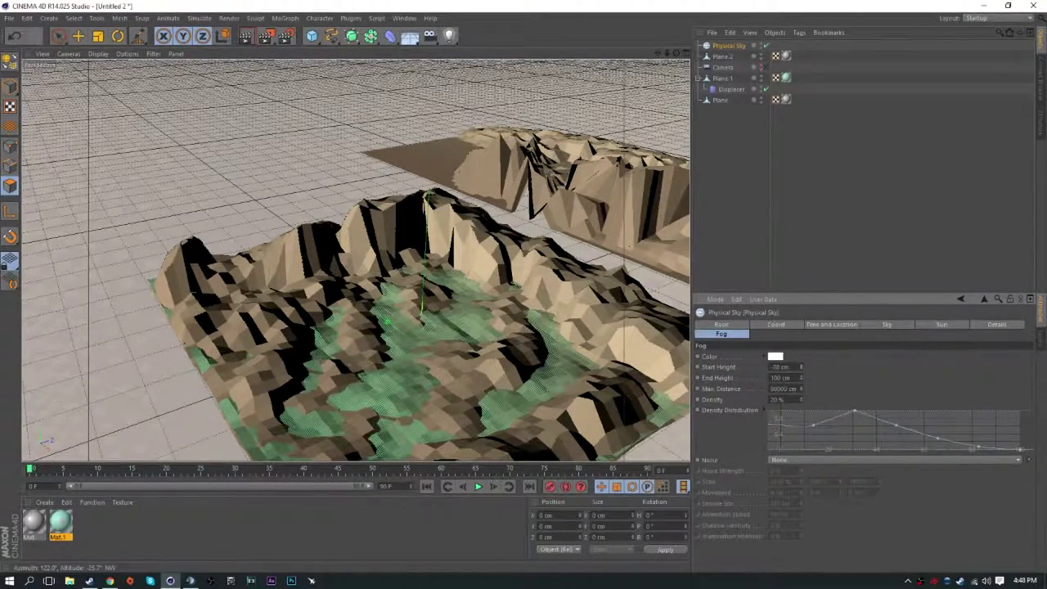
click(766, 67)
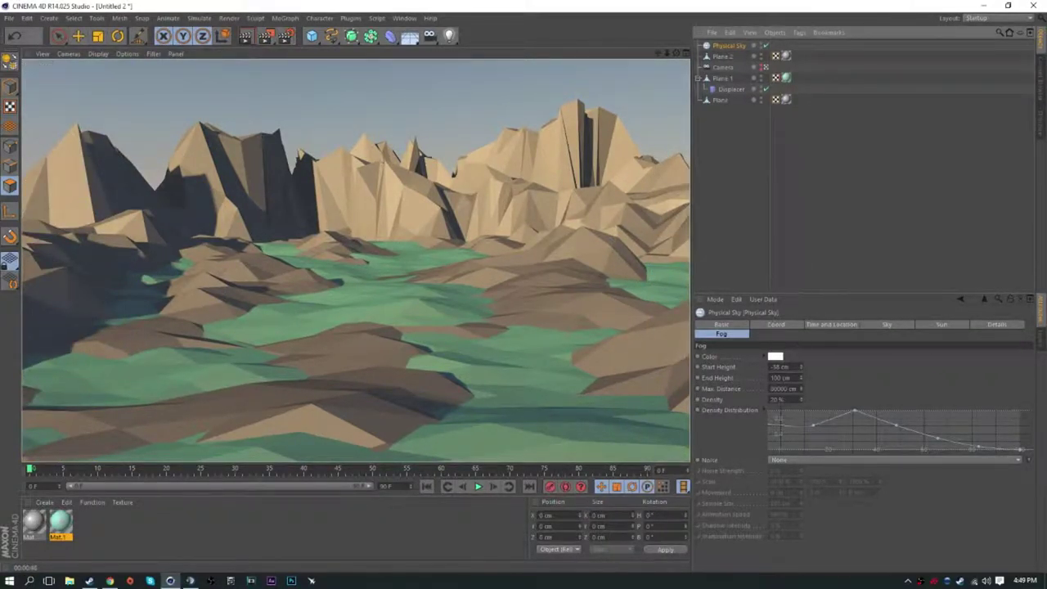
- Browse the Physical Sky tabs, tick Horizon Line, and return to the Fog settings
click(721, 325)
click(778, 325)
click(831, 325)
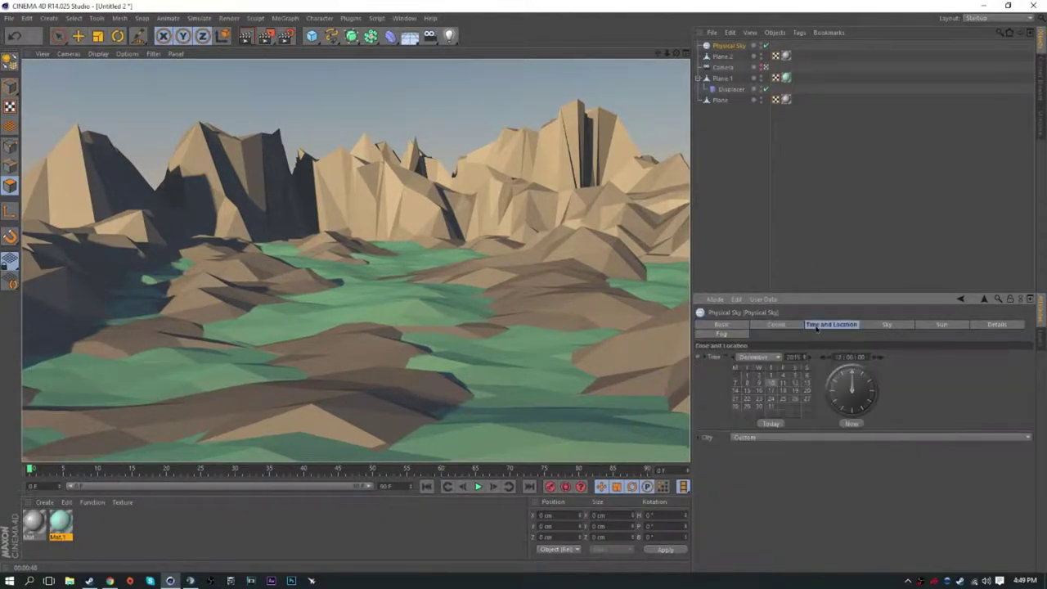
click(887, 325)
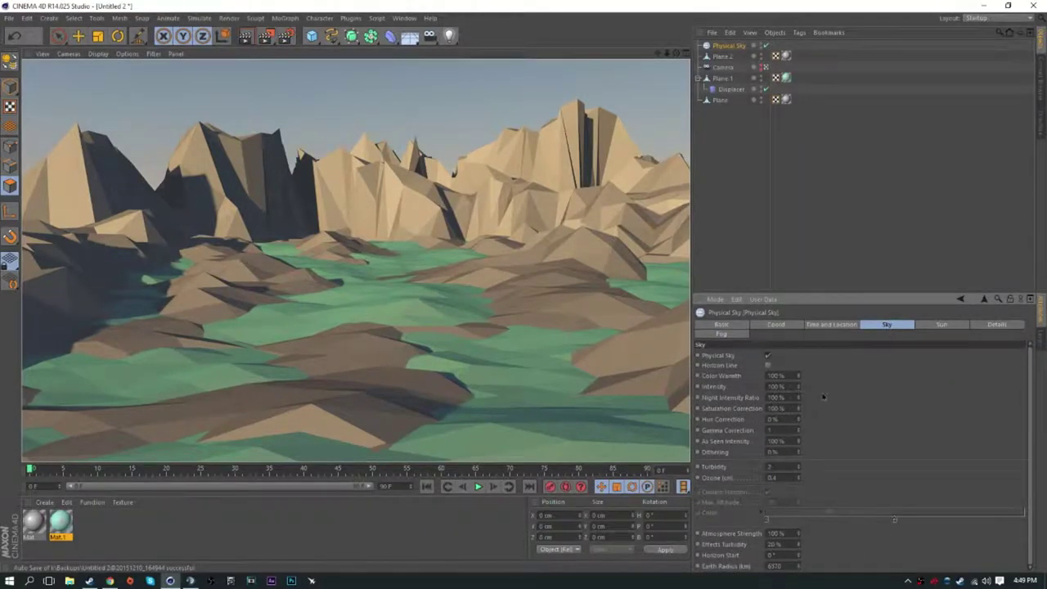
click(768, 365)
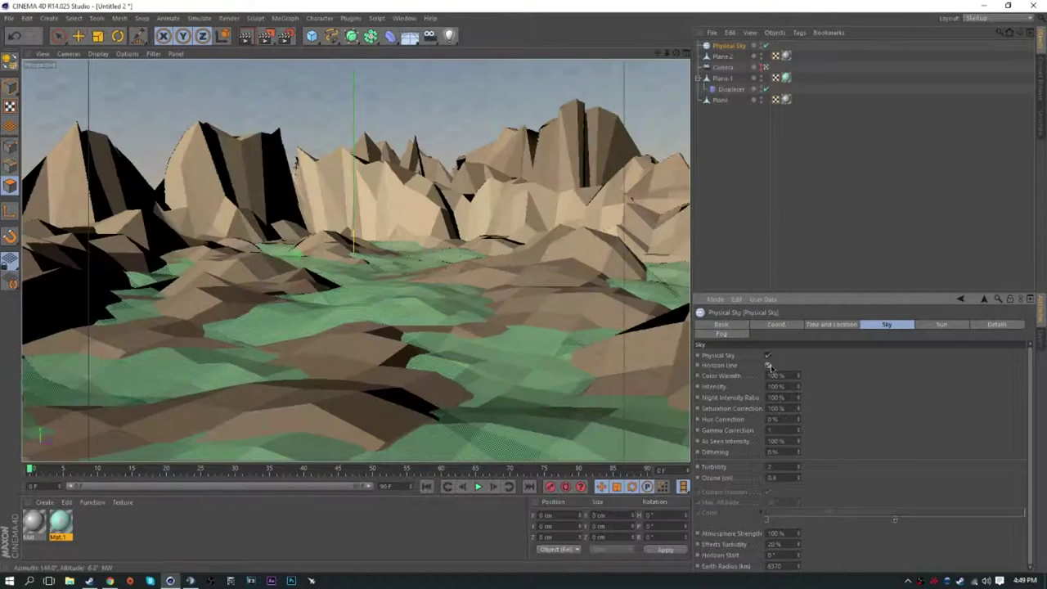
click(939, 325)
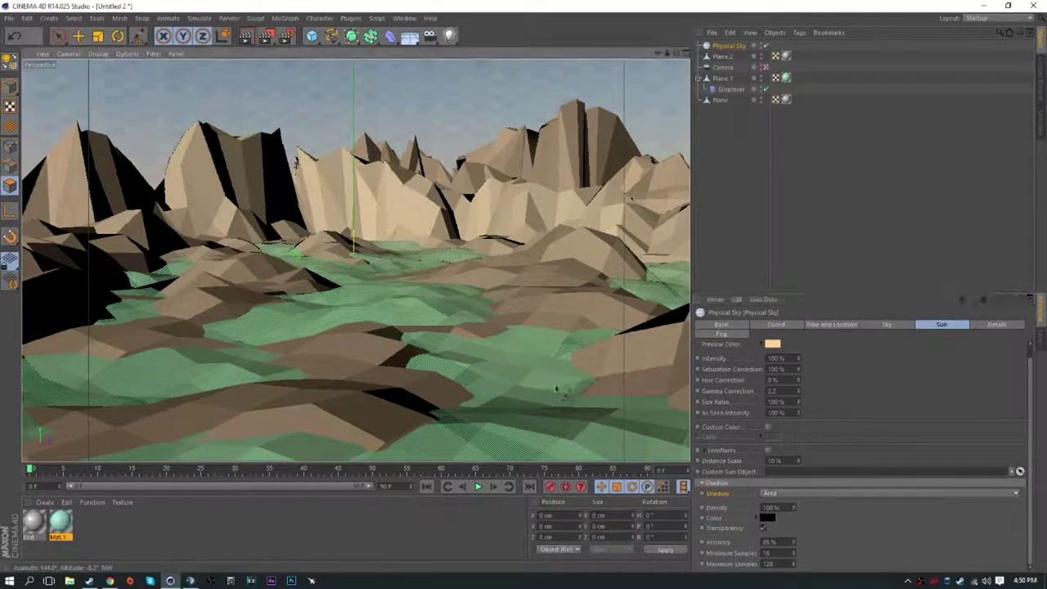
click(994, 325)
click(735, 335)
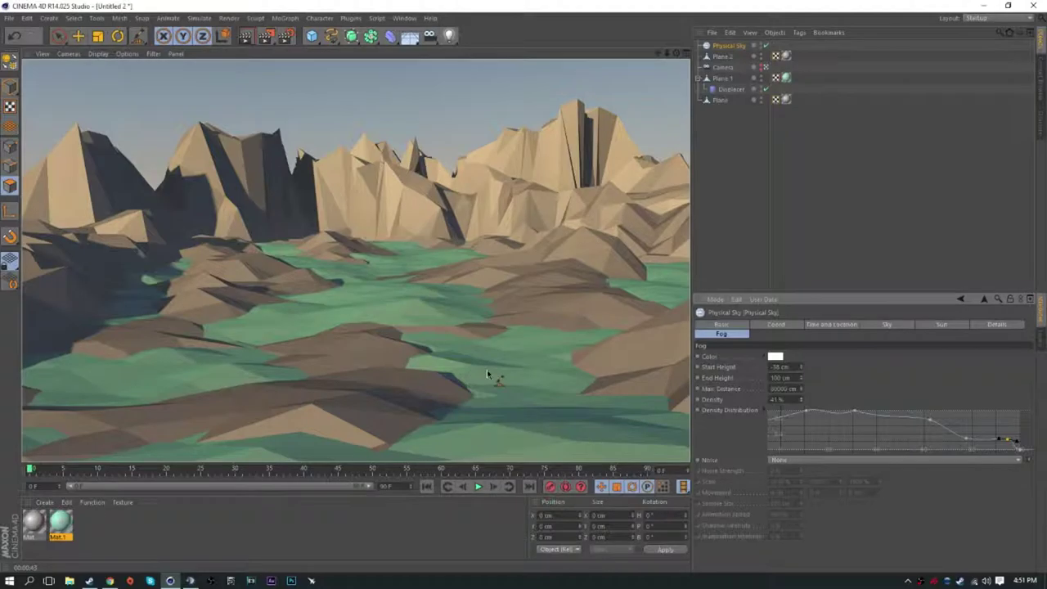
- Look through the Time and Location city list, then browse the particle modifiers
click(832, 324)
click(745, 439)
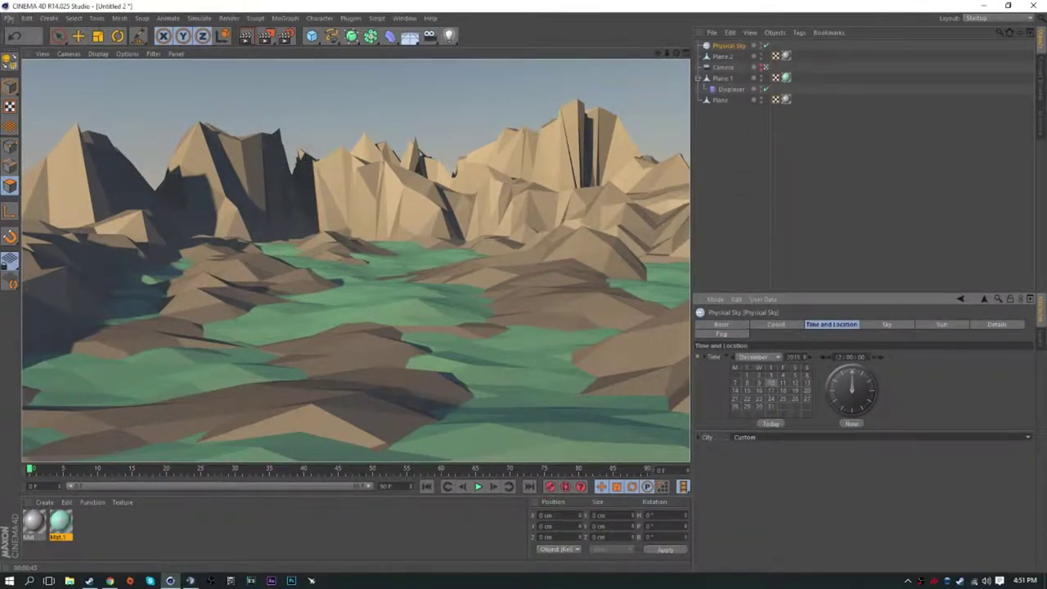
click(168, 18)
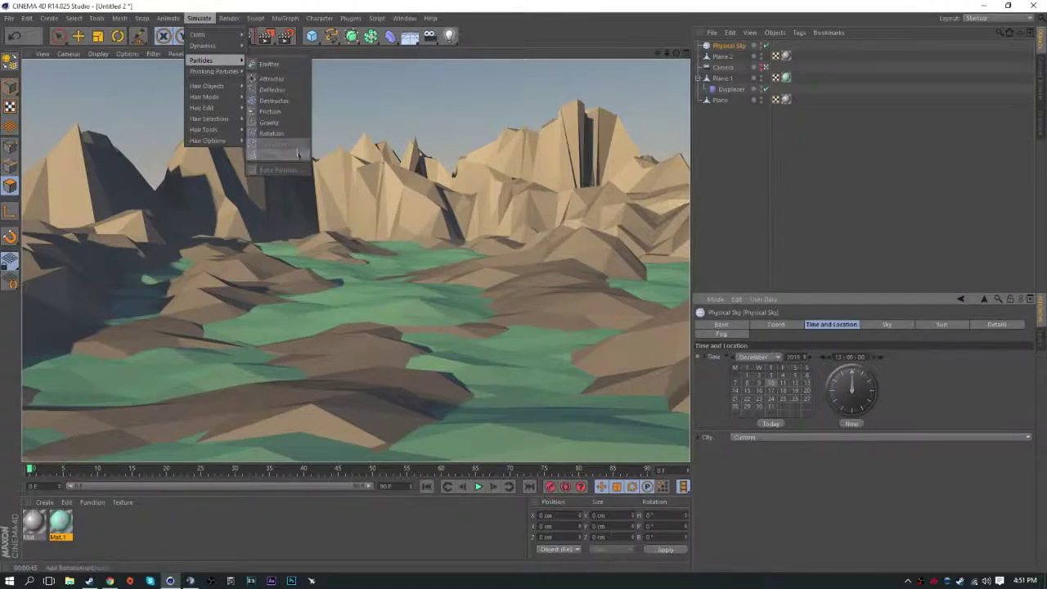
- Add a Wind modifier to the scene and check its Infinite falloff settings
click(268, 155)
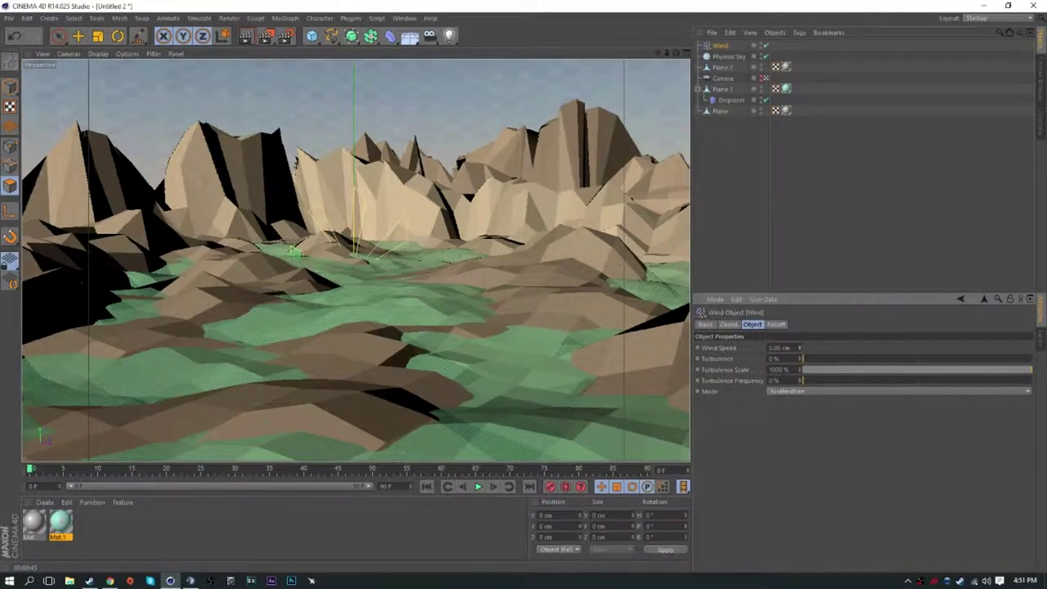
click(58, 35)
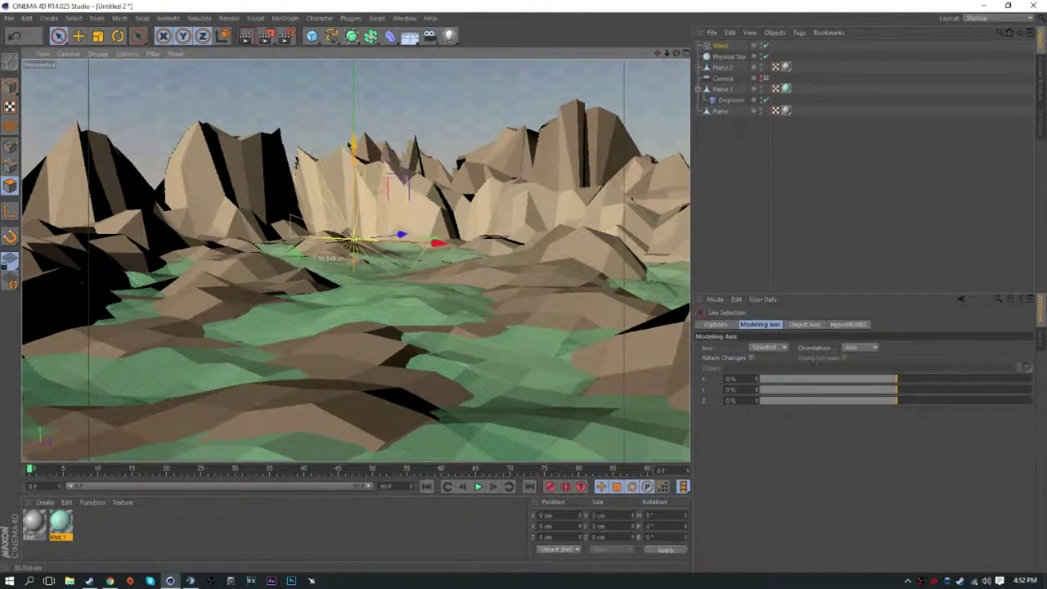
click(722, 46)
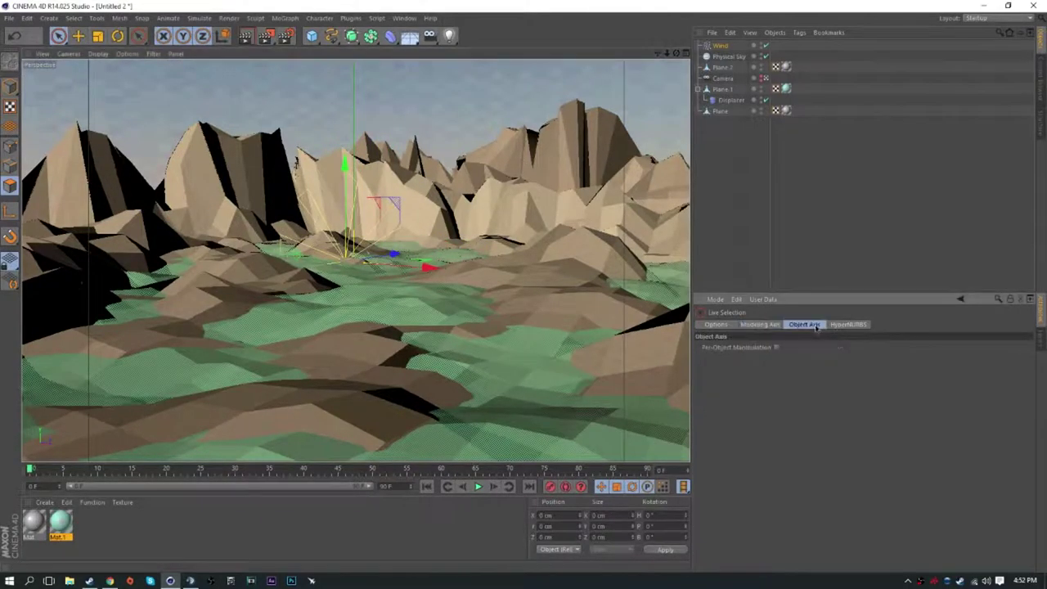
click(775, 325)
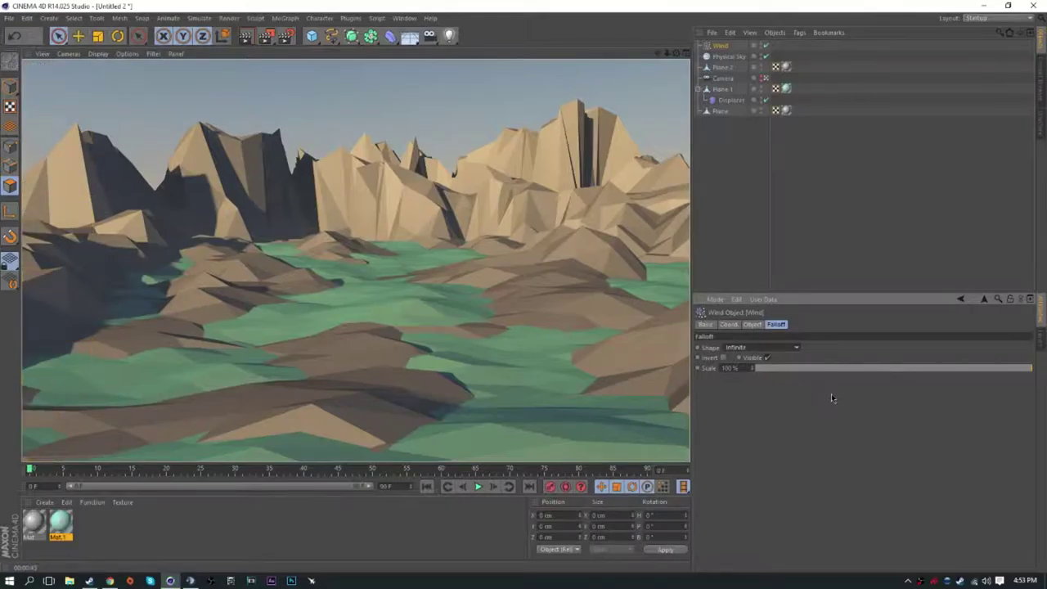
click(765, 78)
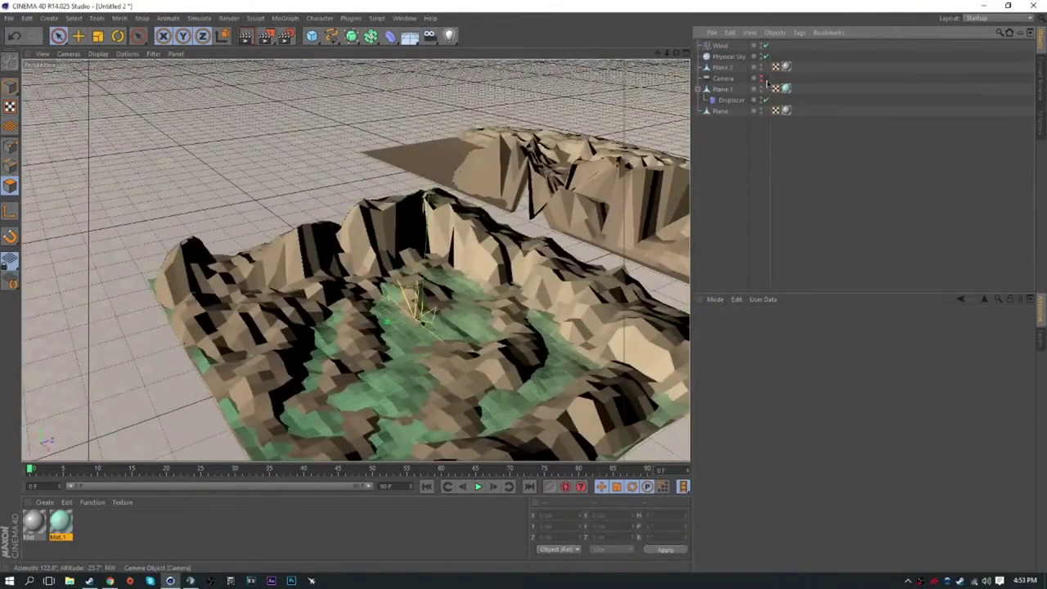
- Open Render Settings on the Save page and restore the main window to full screen
click(764, 78)
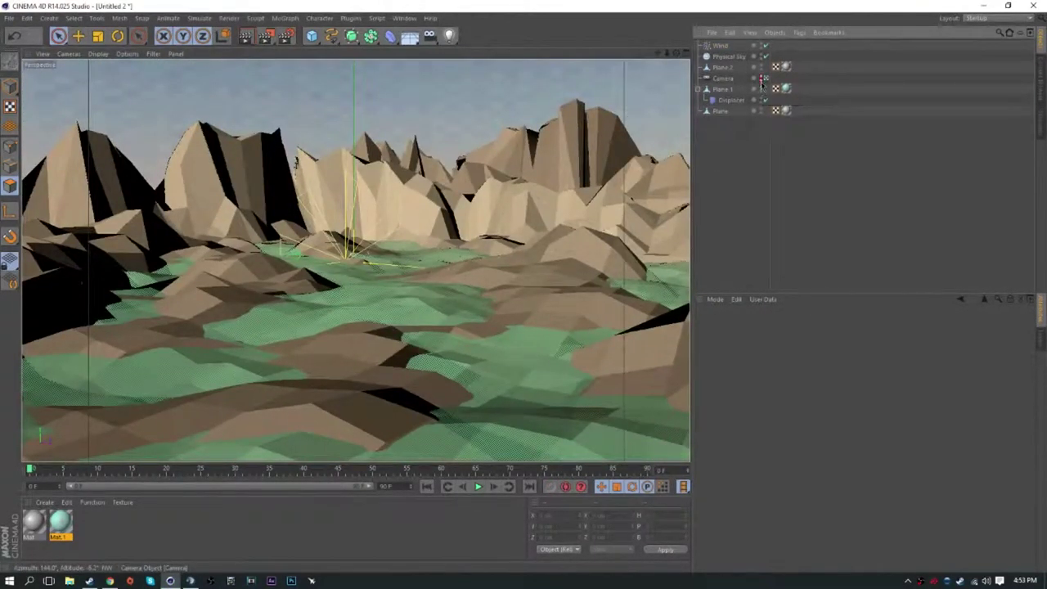
click(288, 38)
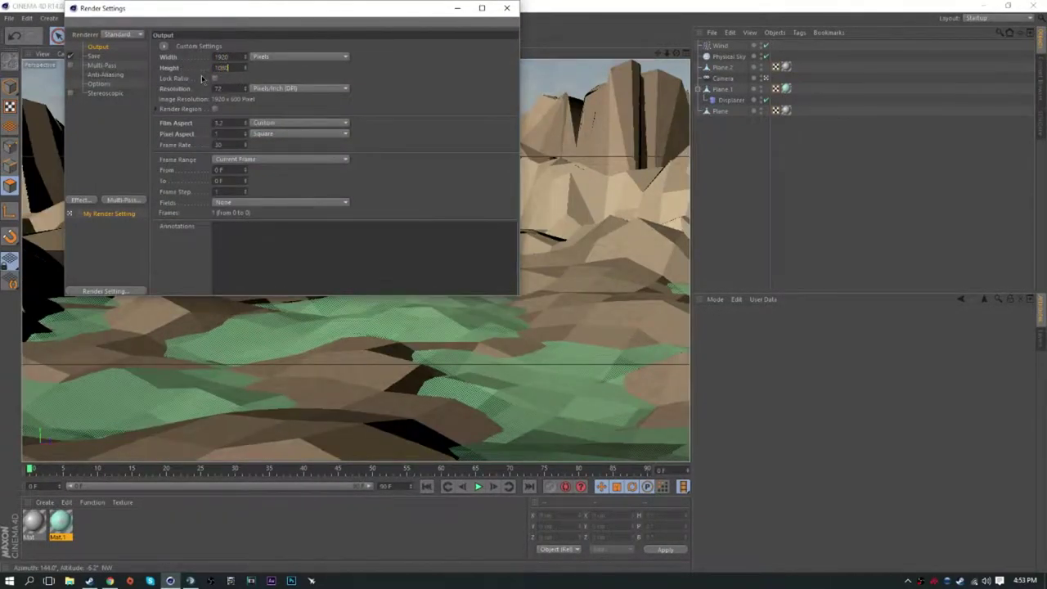
click(94, 56)
key(super+Right)
click(202, 192)
click(483, 8)
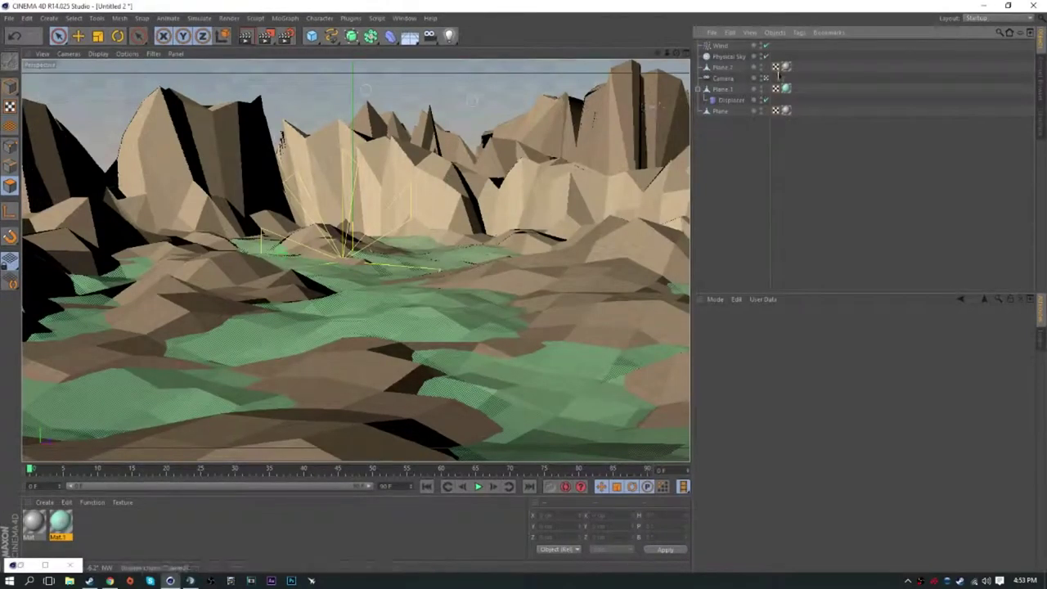
- Orbit the editor view close to the camera, look through the camera again, and reopen Render Settings
click(765, 77)
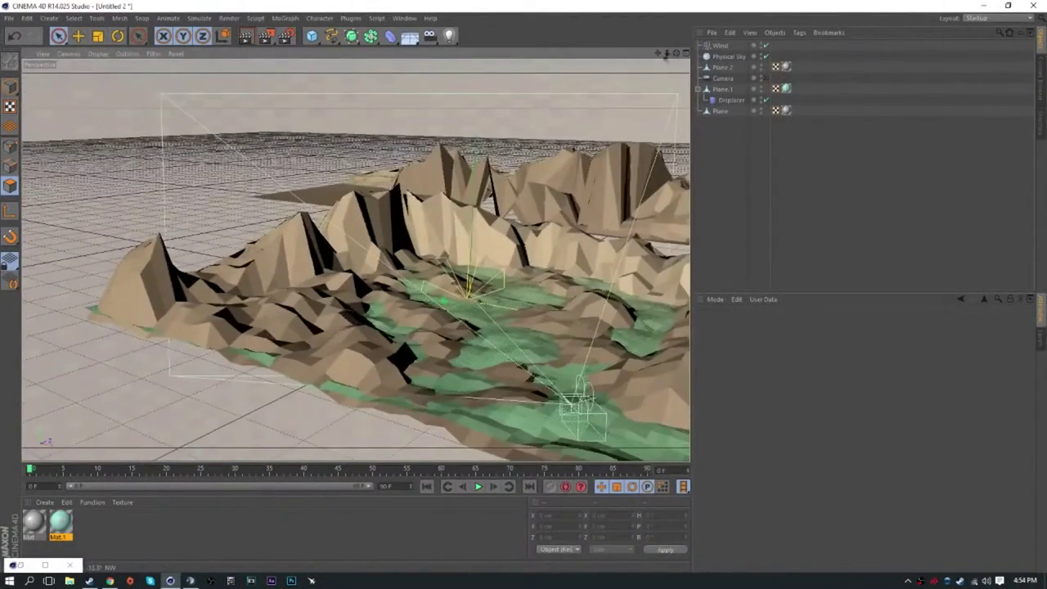
drag(666, 54, 639, 98)
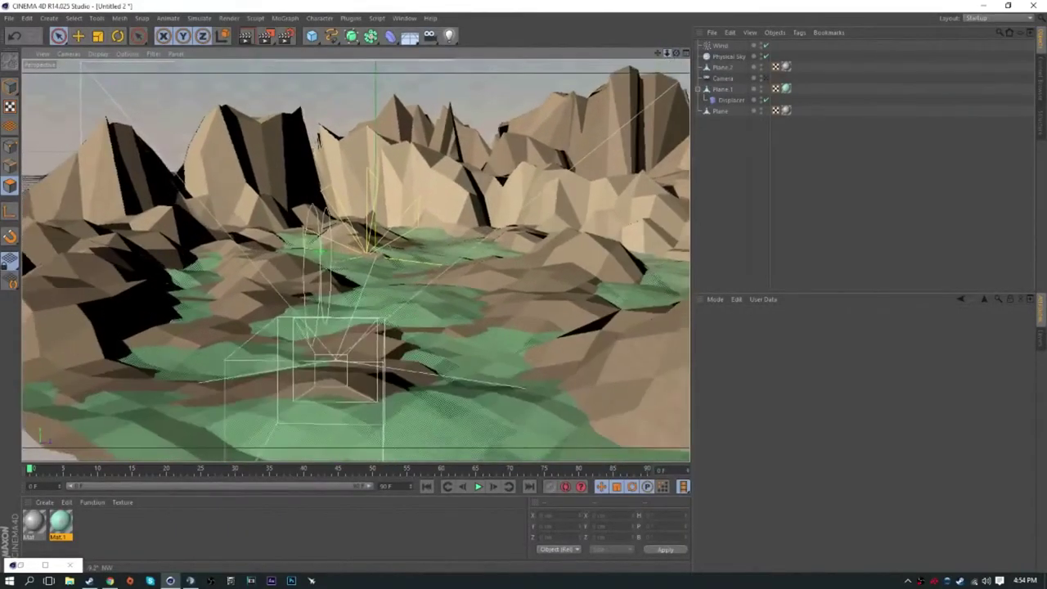
drag(666, 54, 646, 90)
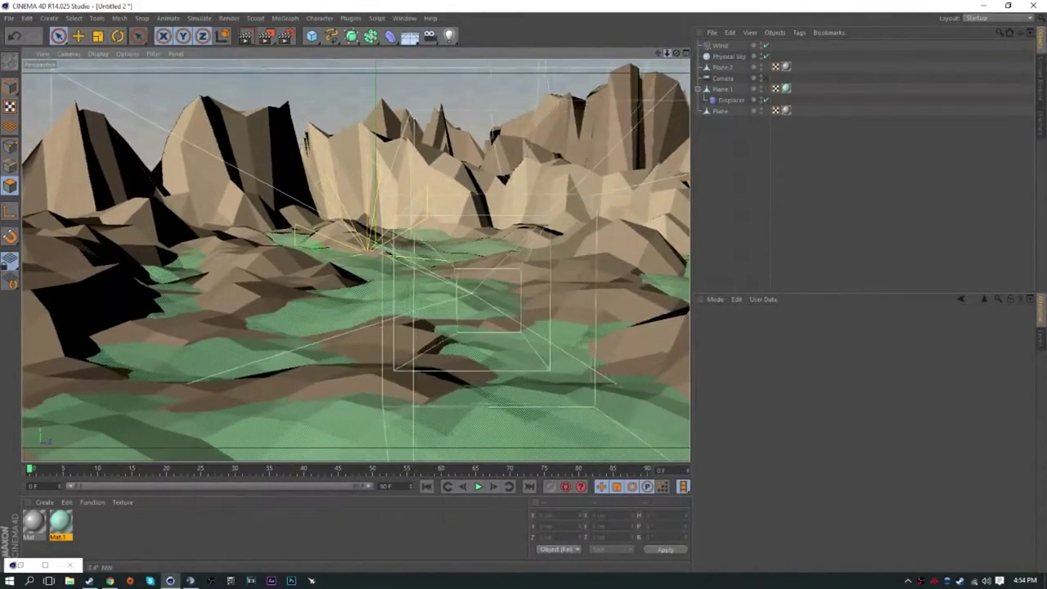
drag(666, 54, 654, 81)
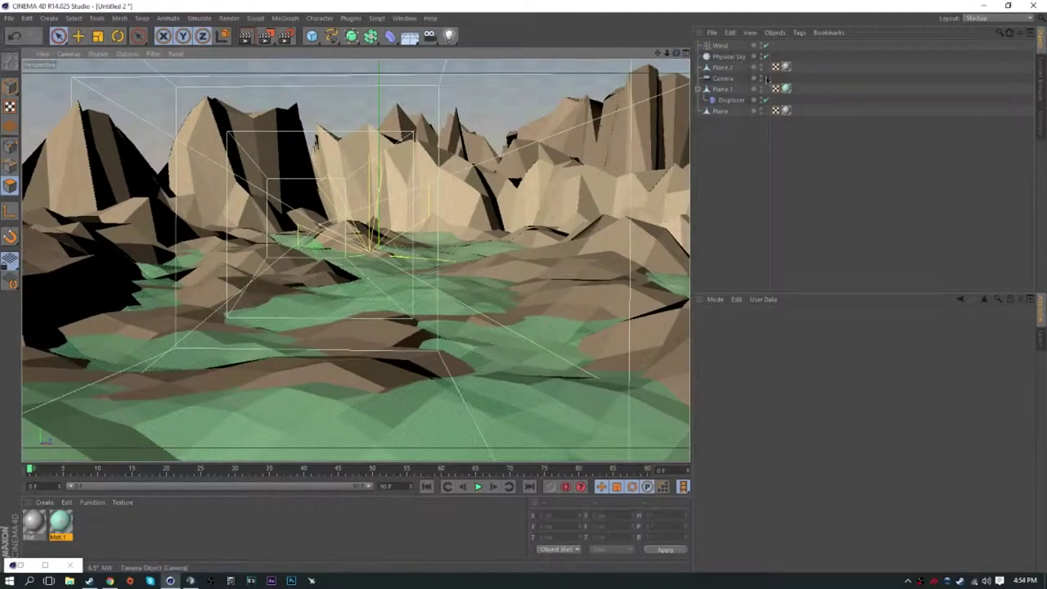
click(766, 78)
click(285, 35)
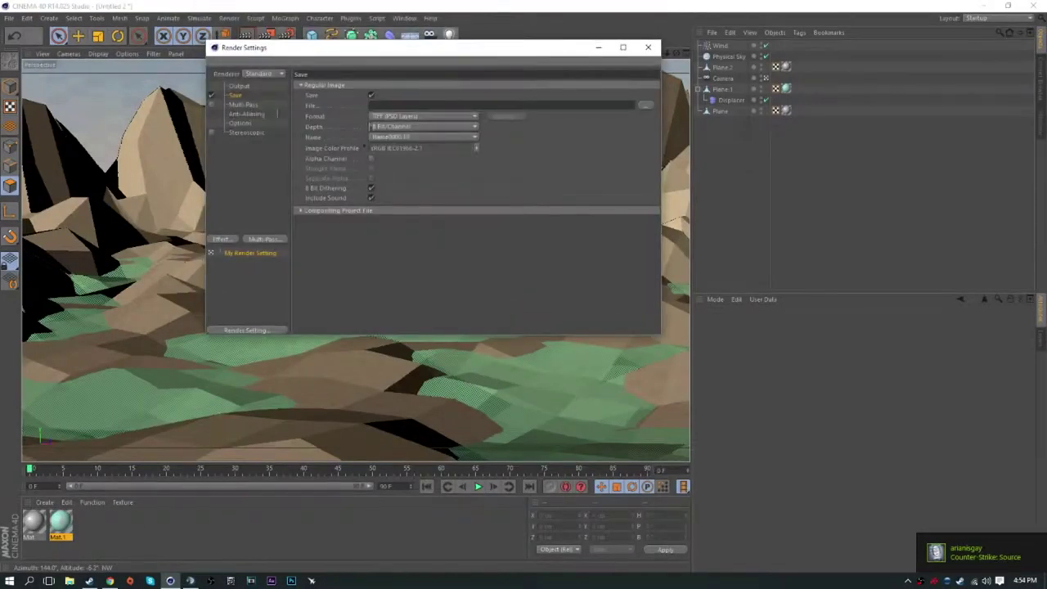
- Save renders as Snowy Bazzar in Low-Poly Projects and limit reflections to Floor/Sky
click(645, 104)
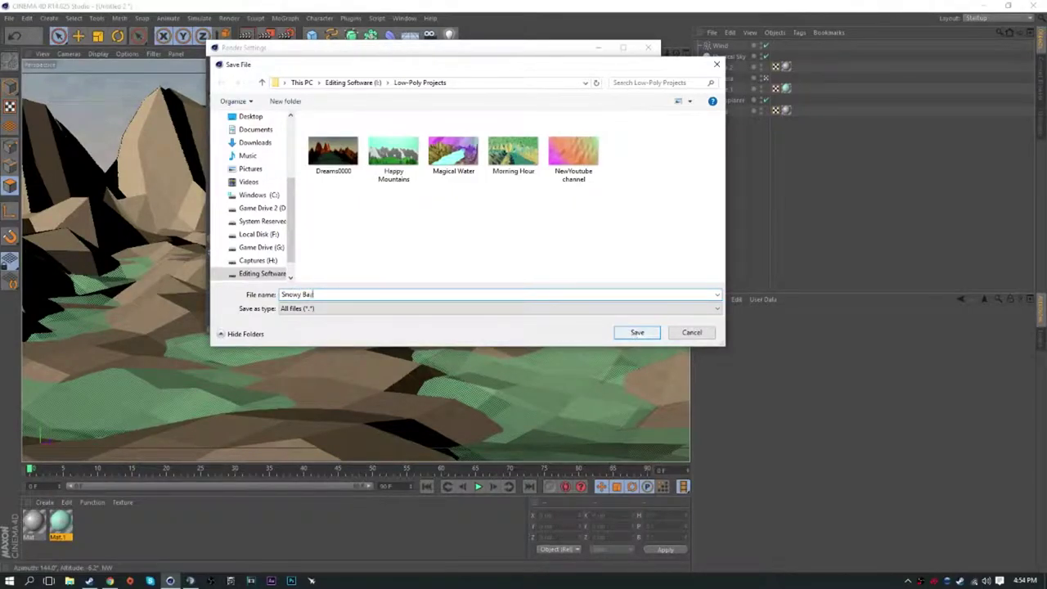
click(637, 333)
click(245, 113)
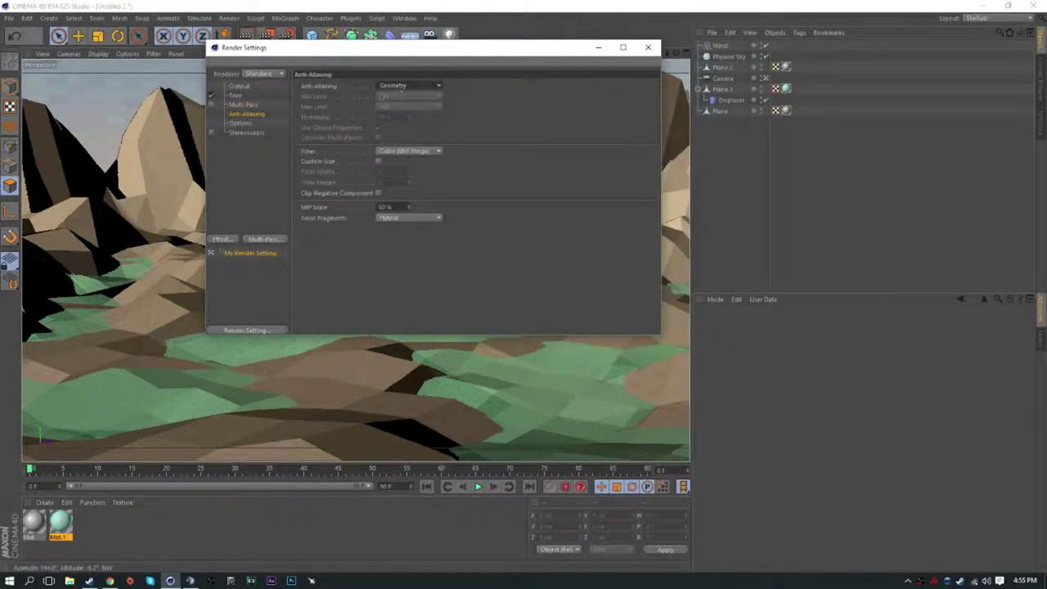
click(237, 122)
click(389, 134)
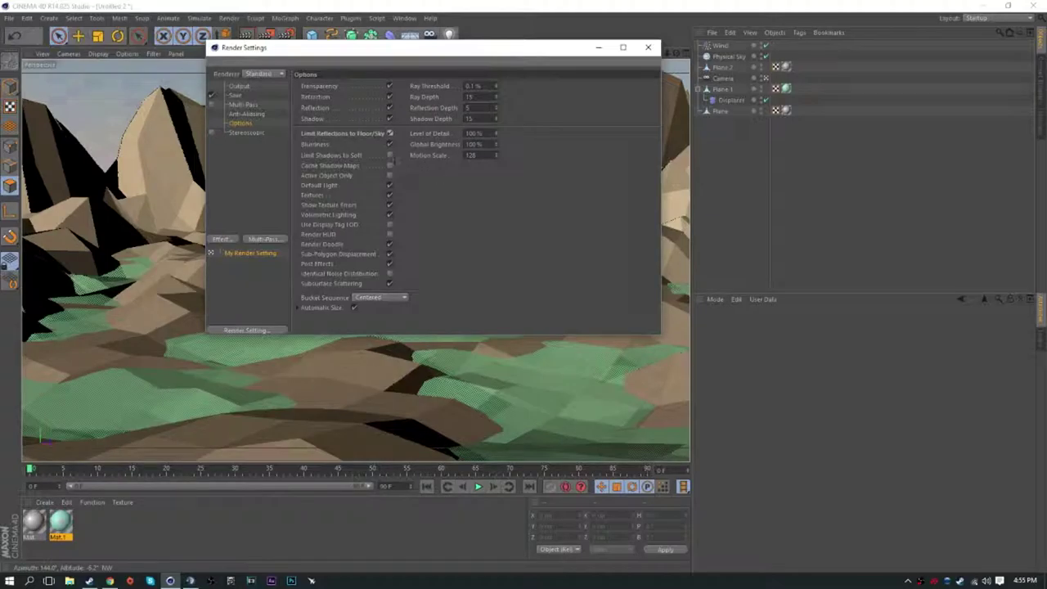
- Add Ambient Occlusion as a render effect and close the Render Settings
click(221, 239)
click(270, 303)
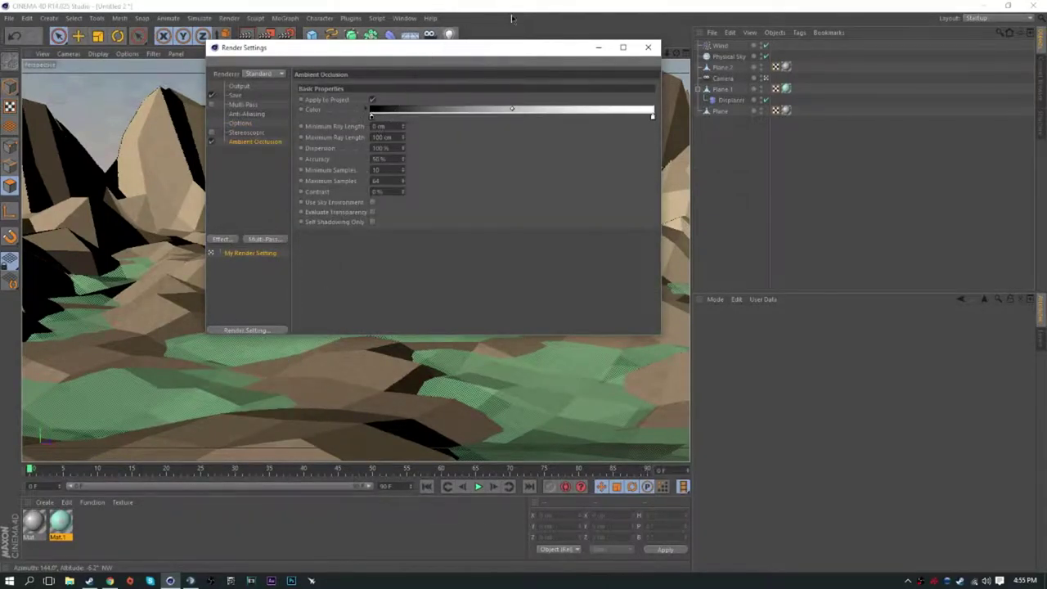
click(648, 46)
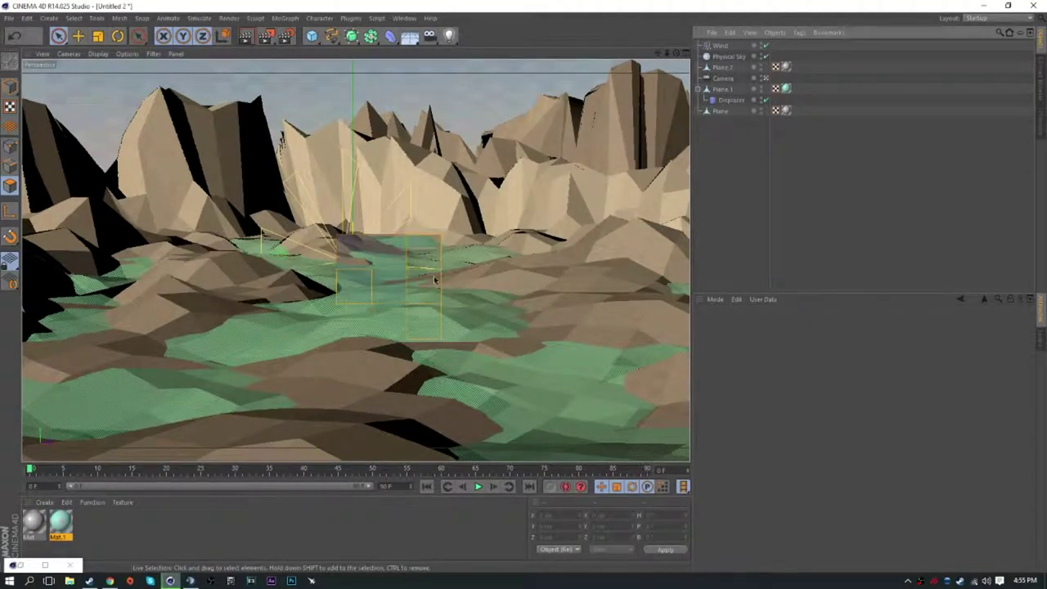
drag(6, 566, 105, 542)
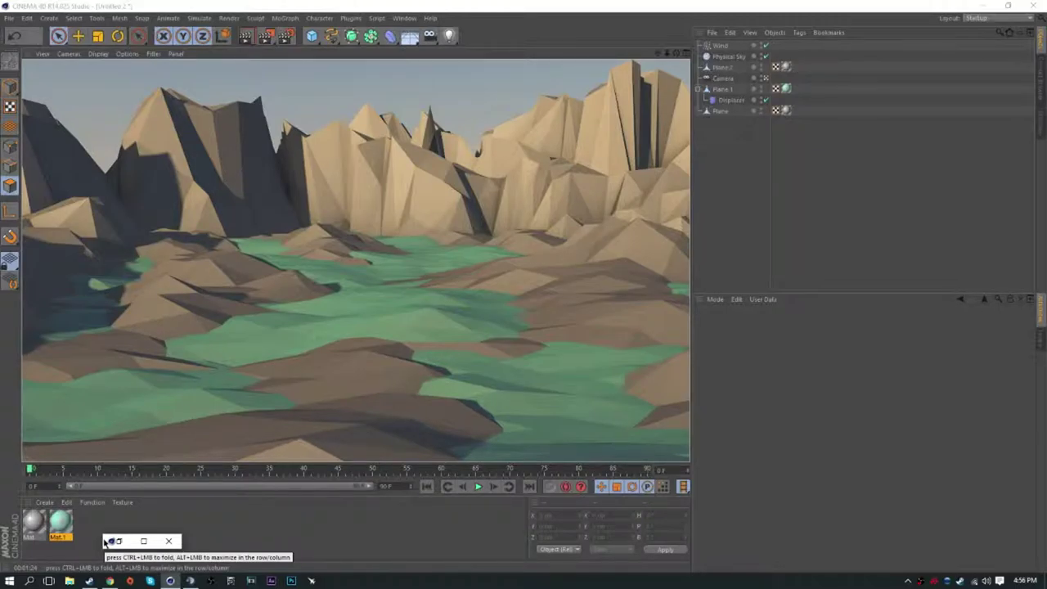
- Restore the Render Settings window on its Ambient Occlusion page
click(143, 541)
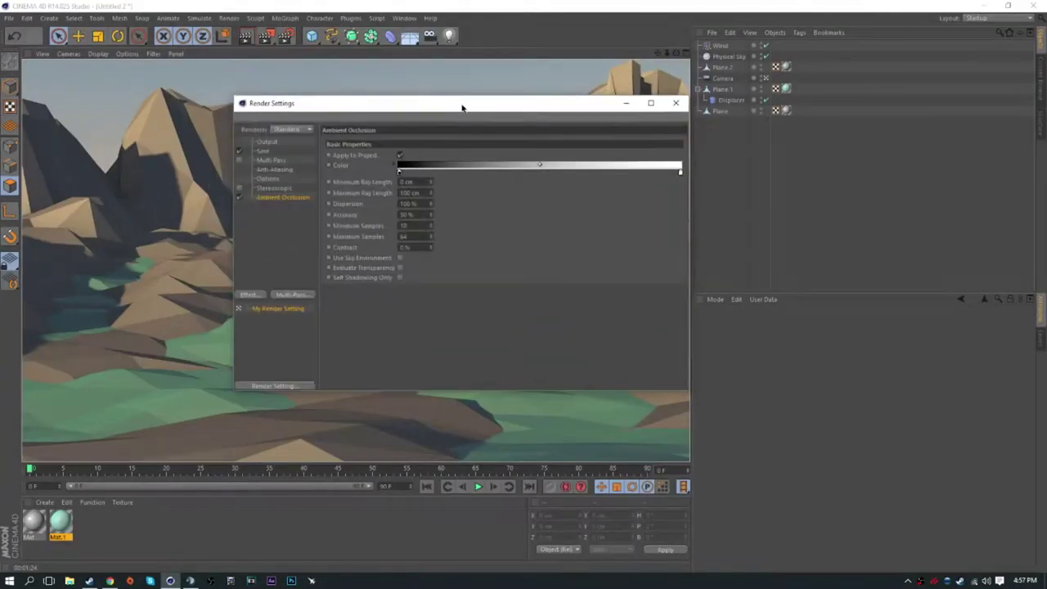
- Add Depth of Field as a render effect, choose its Lens Shape, and render to the Picture Viewer
drag(462, 107, 455, 104)
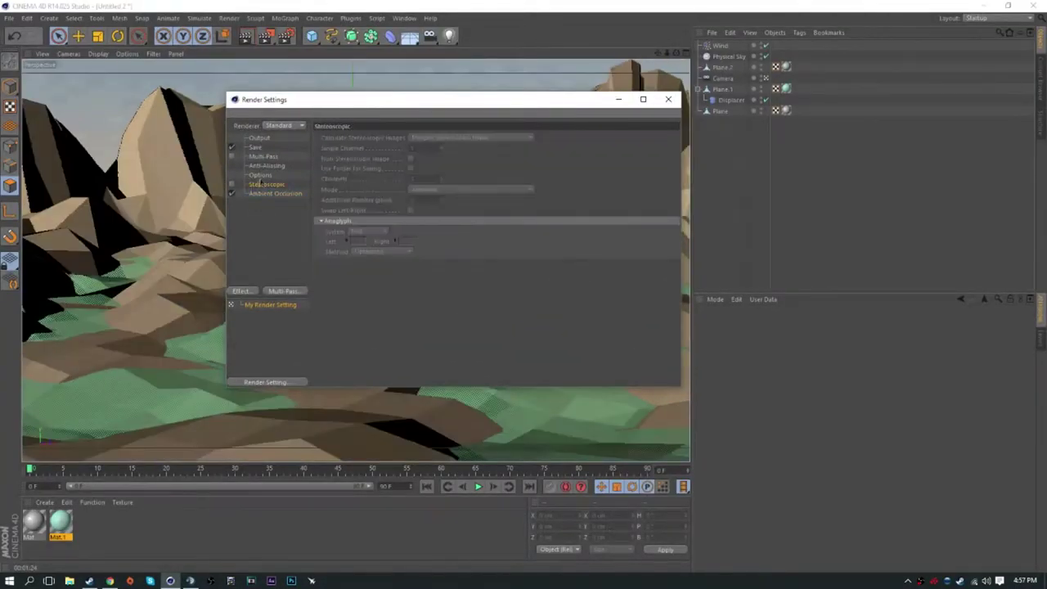
click(242, 291)
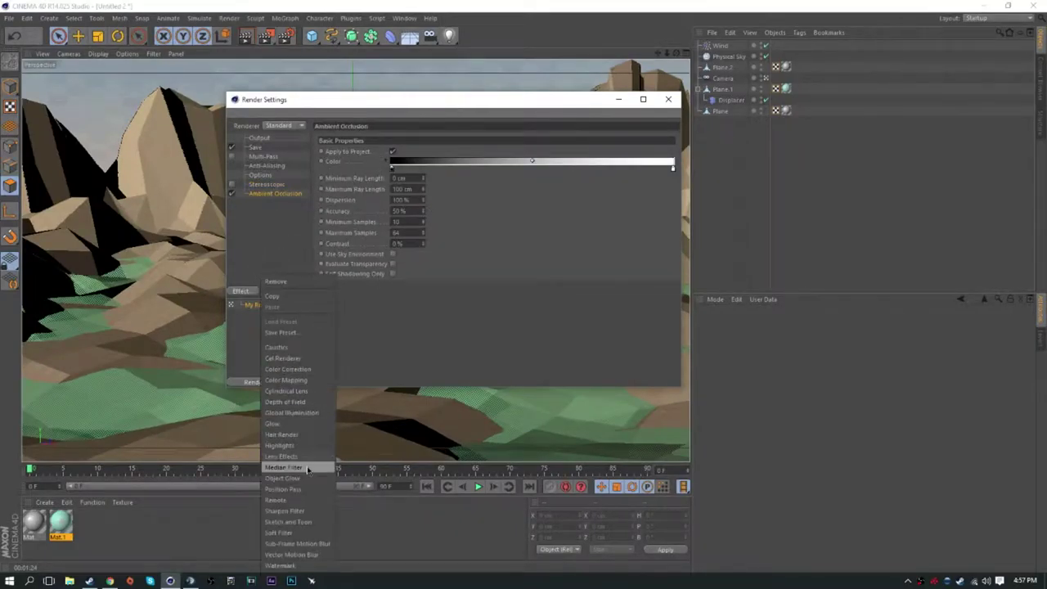
click(309, 417)
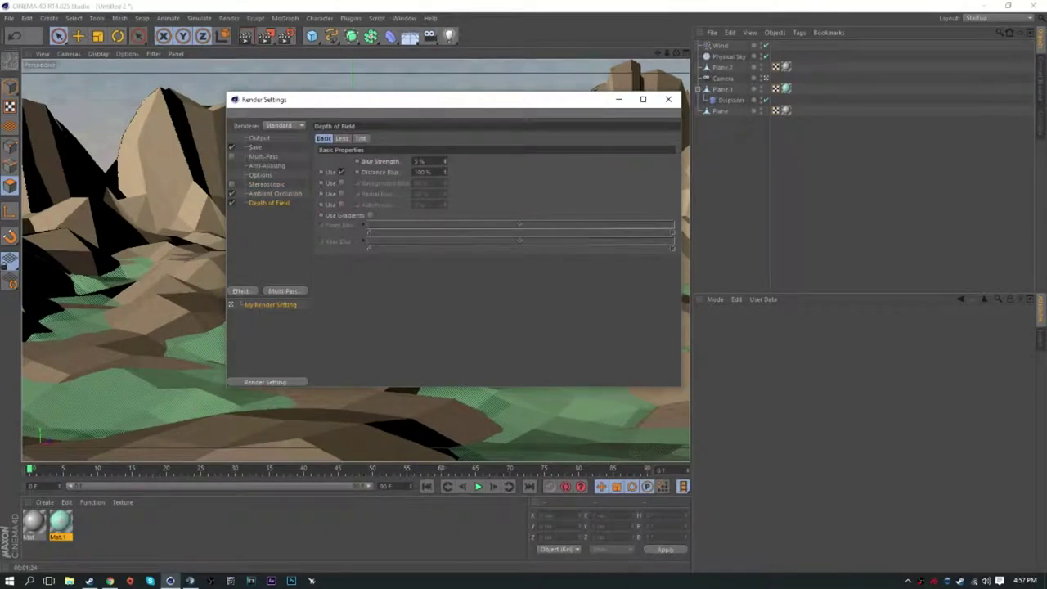
click(342, 138)
click(410, 182)
click(393, 205)
click(596, 185)
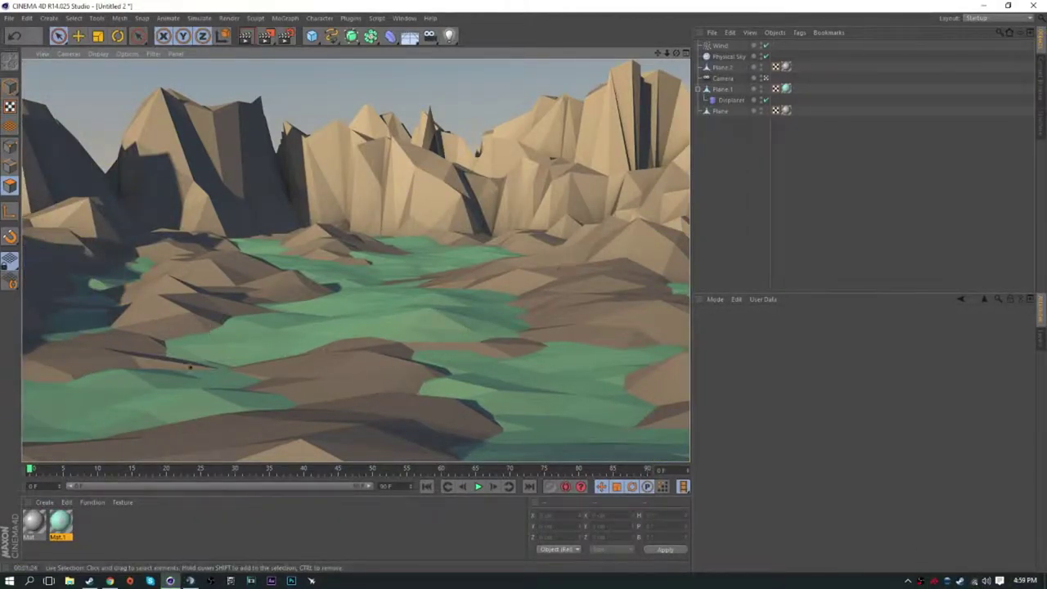
click(266, 35)
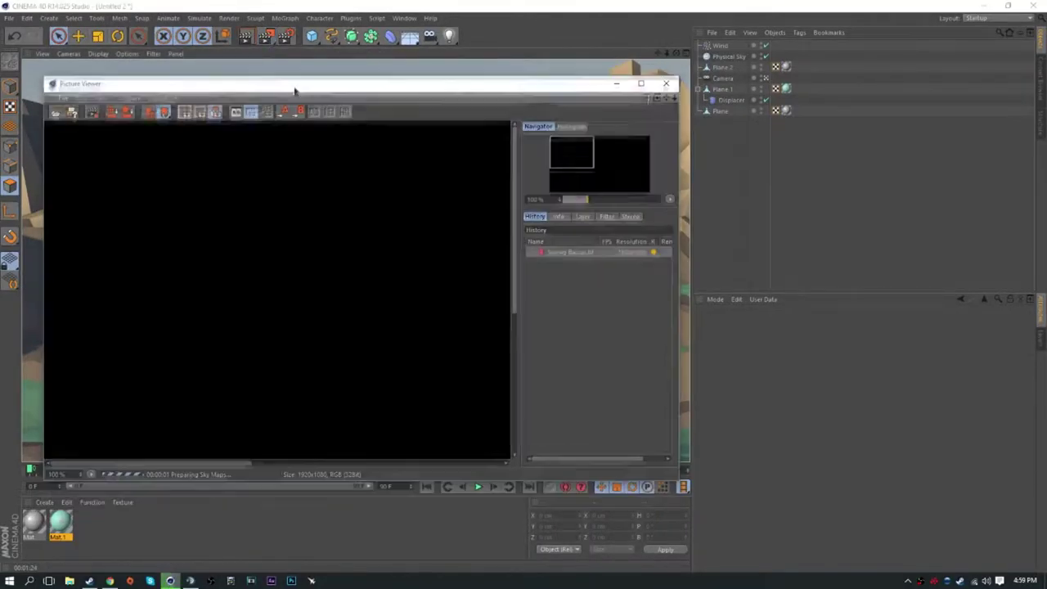
- Stop the test render and close the Picture Viewer
scroll(156, 197, up, 5)
scroll(241, 276, up, 3)
scroll(156, 227, down, 6)
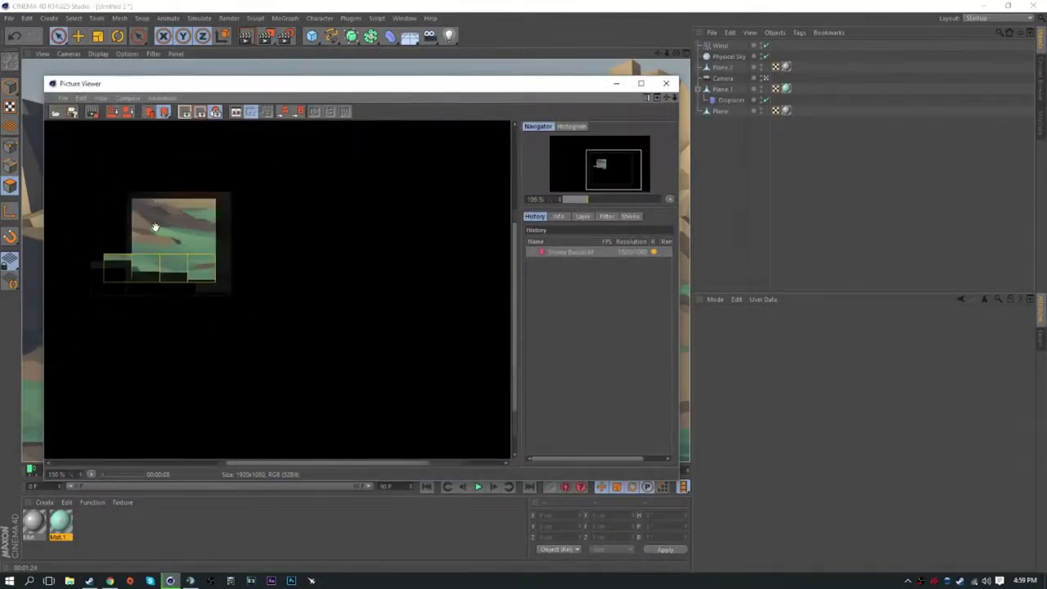
scroll(155, 232, down, 1)
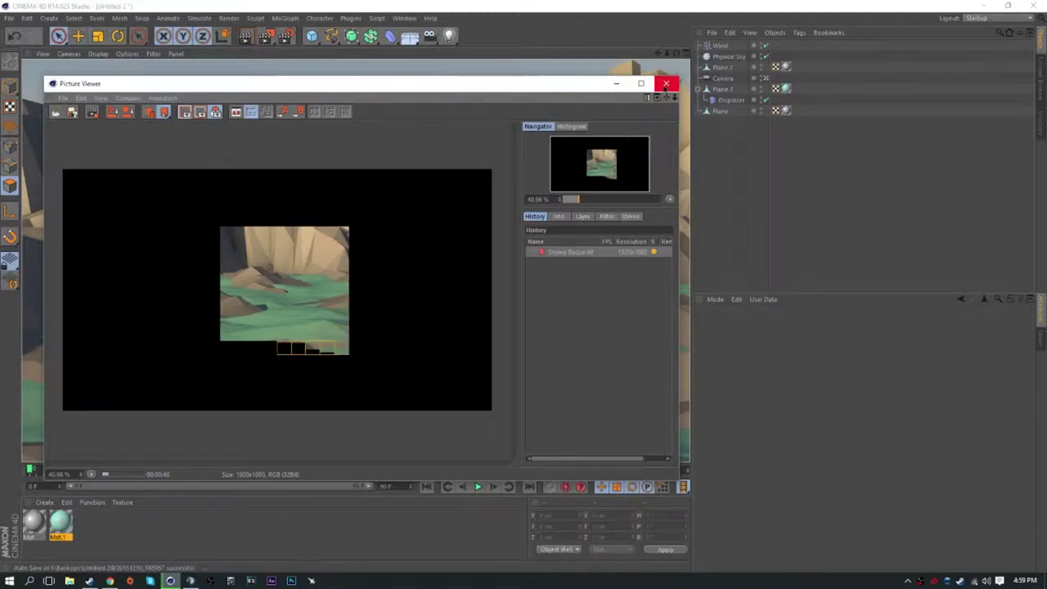
click(666, 83)
click(542, 329)
- Set the save format to JPEG, check the renders folder, and render to the Picture Viewer again
key(ctrl+b)
click(255, 147)
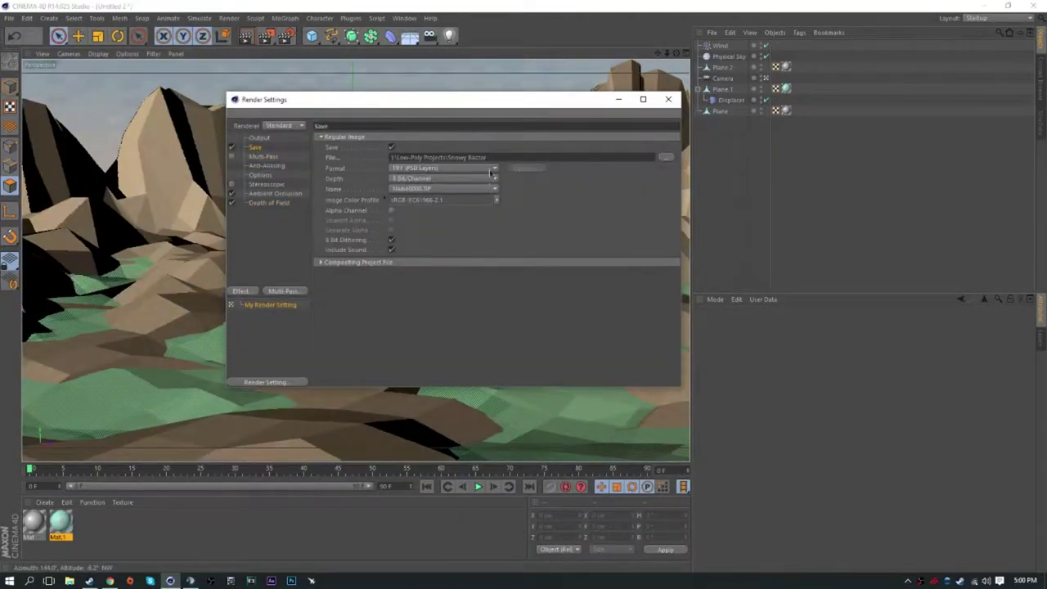
click(667, 156)
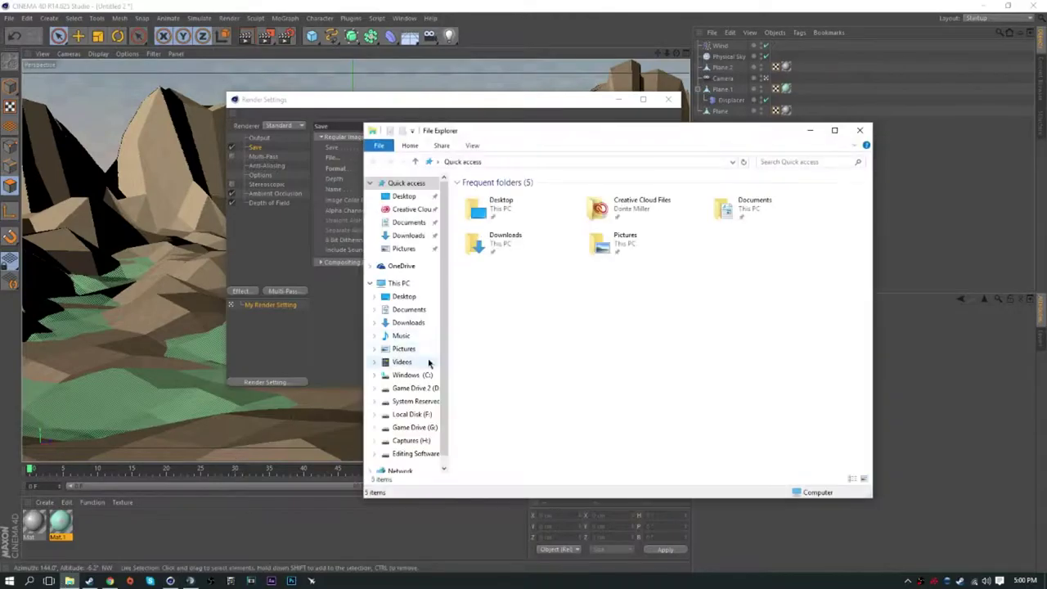
click(415, 436)
double_click(514, 333)
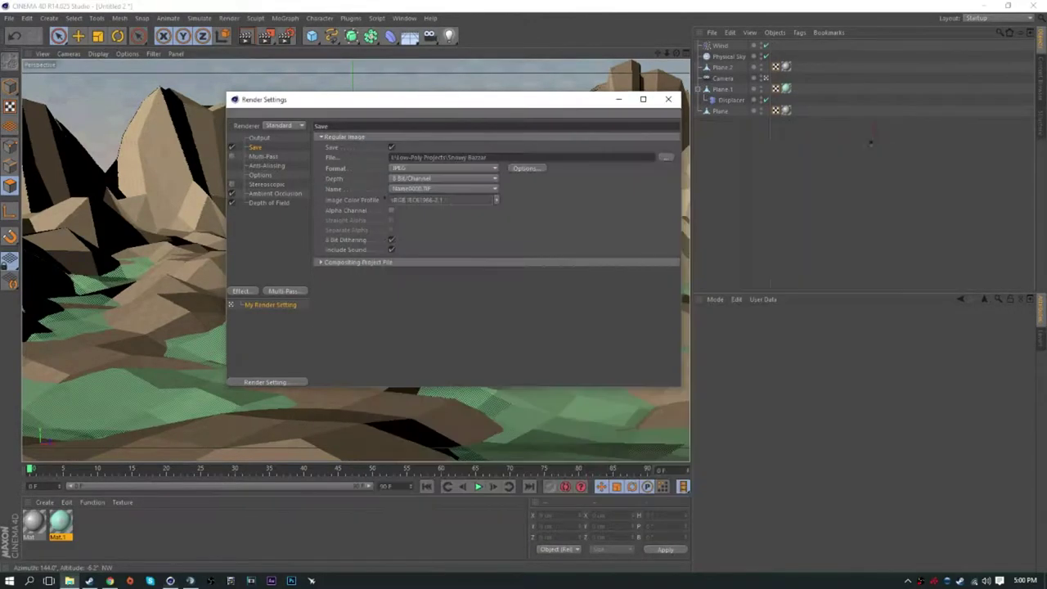
click(860, 130)
click(668, 99)
click(266, 36)
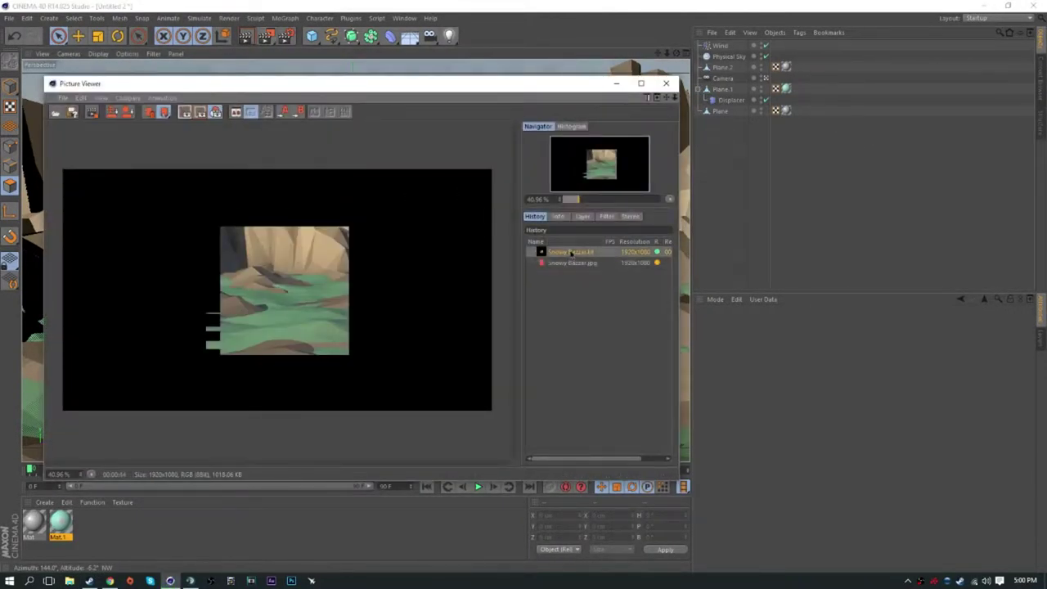